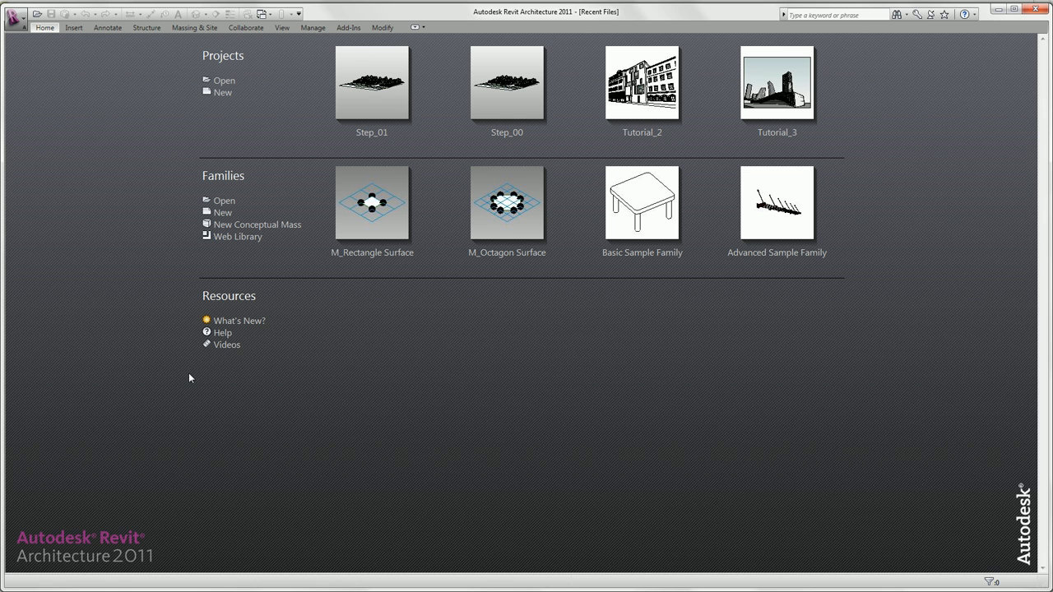
Open the Step_02 project and dock the Properties palette on the side of the drawing area opposite the Project Browser
left_click(223, 81)
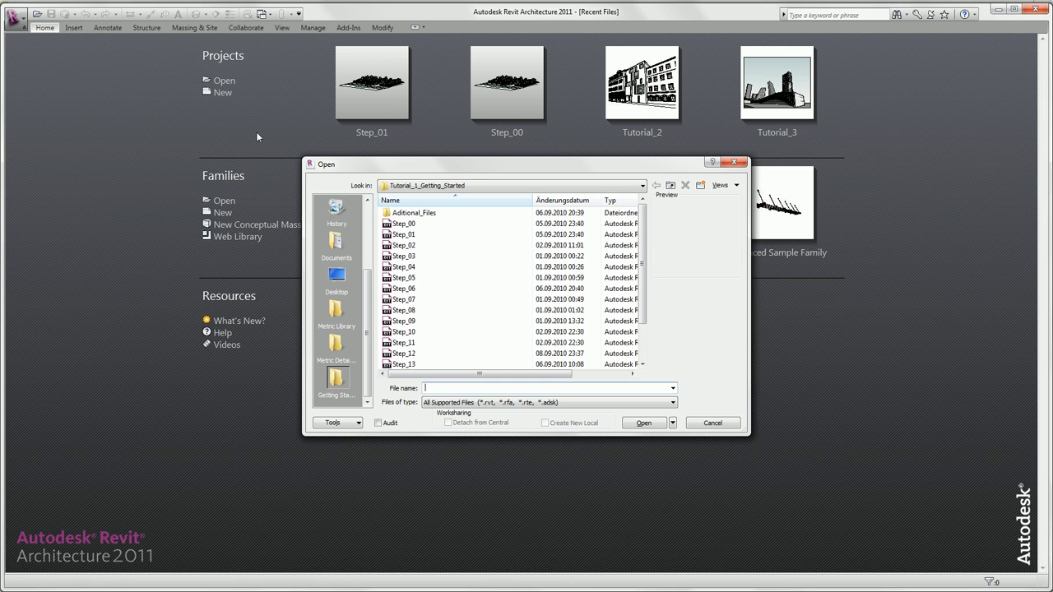
left_click(428, 245)
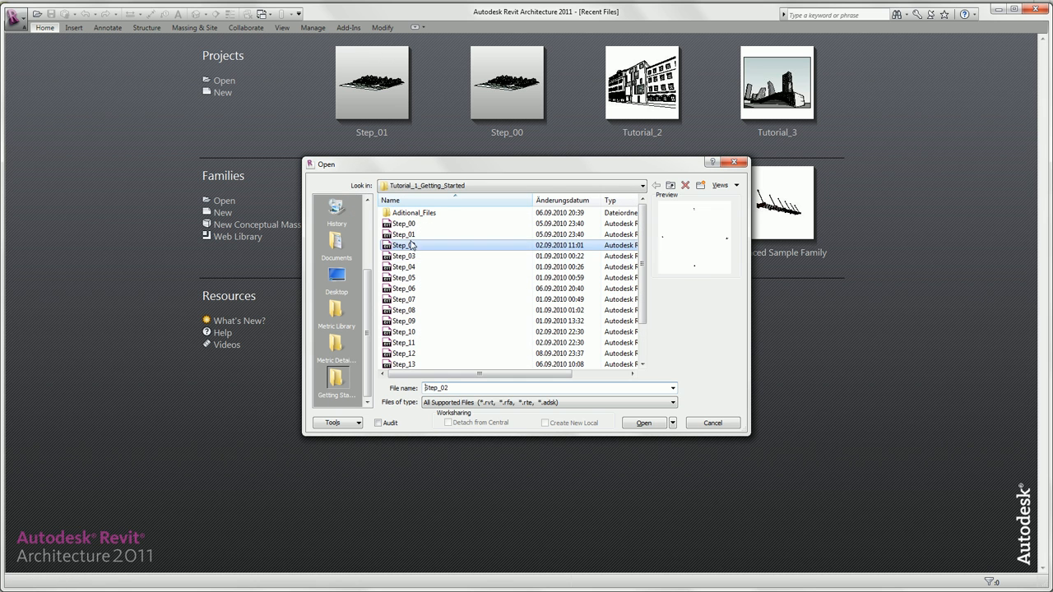
left_click(639, 424)
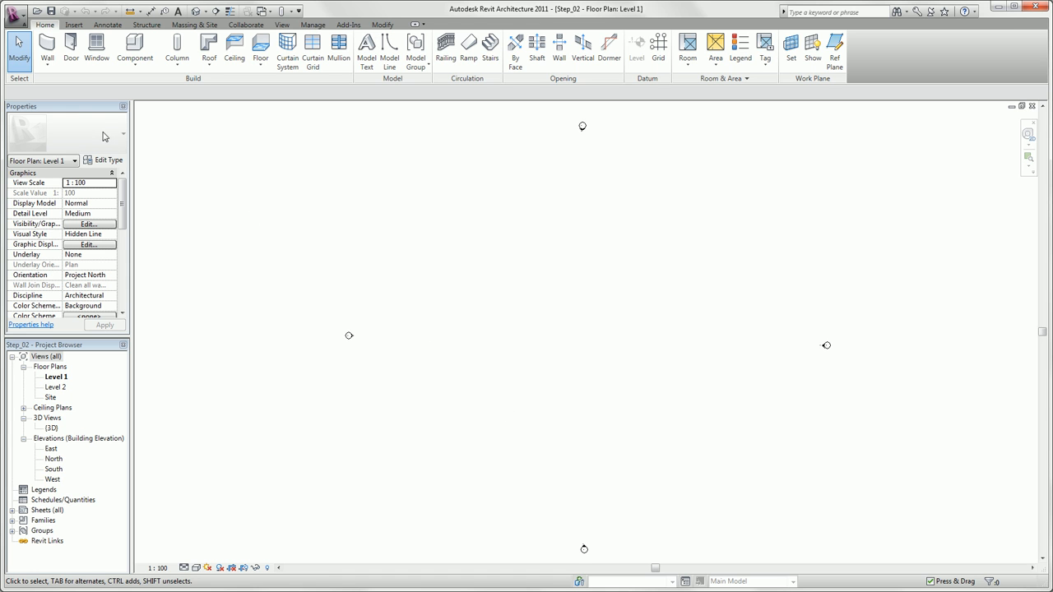
left_click_drag(93, 110, 968, 113)
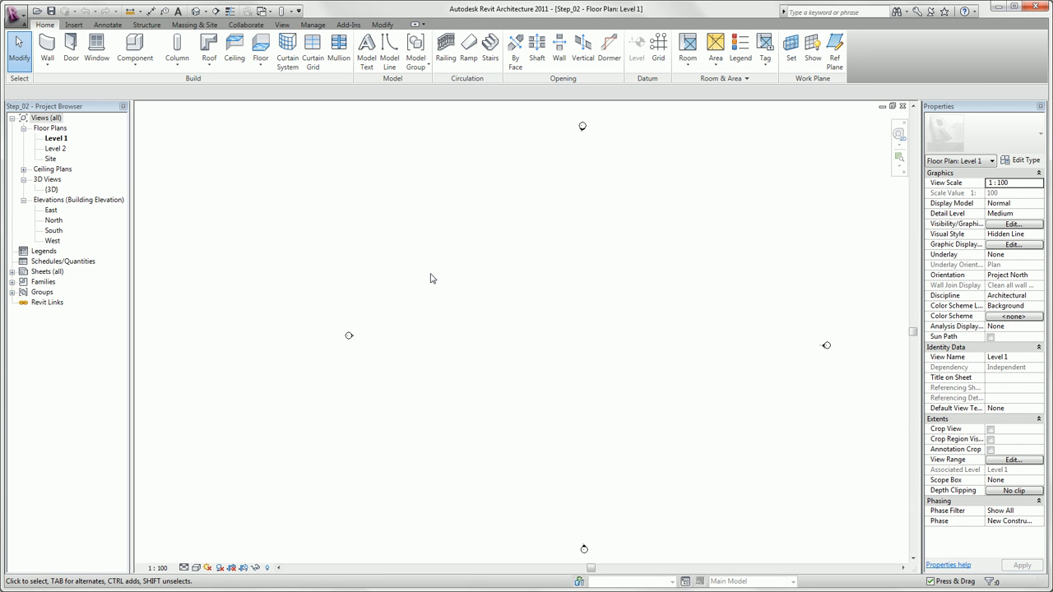
Draw a vertical grid line in the Level 1 floor plan, just inside the west elevation marker
left_click(658, 56)
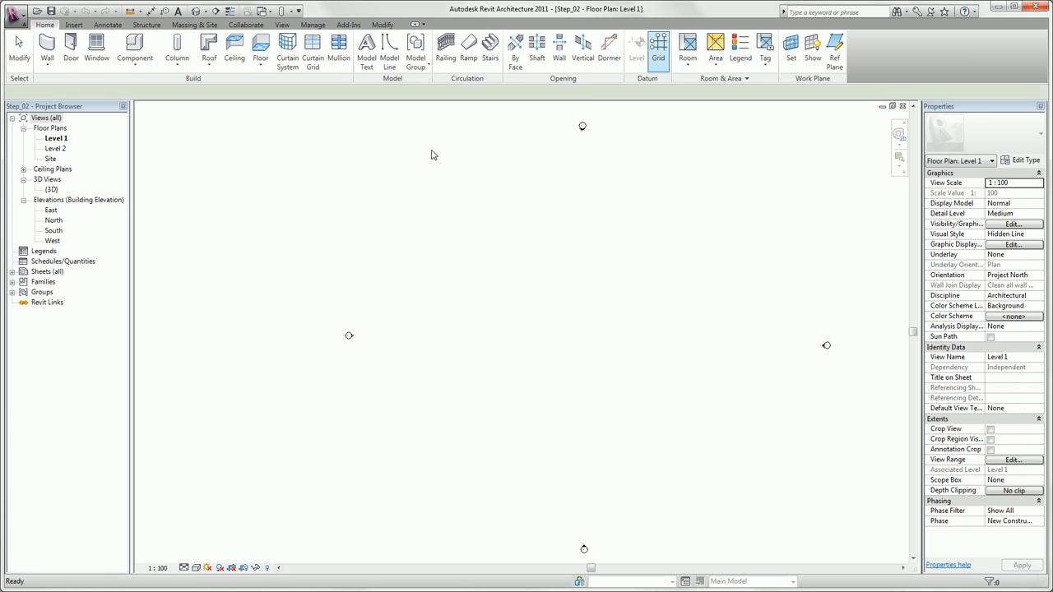
left_click(393, 175)
left_click(392, 491)
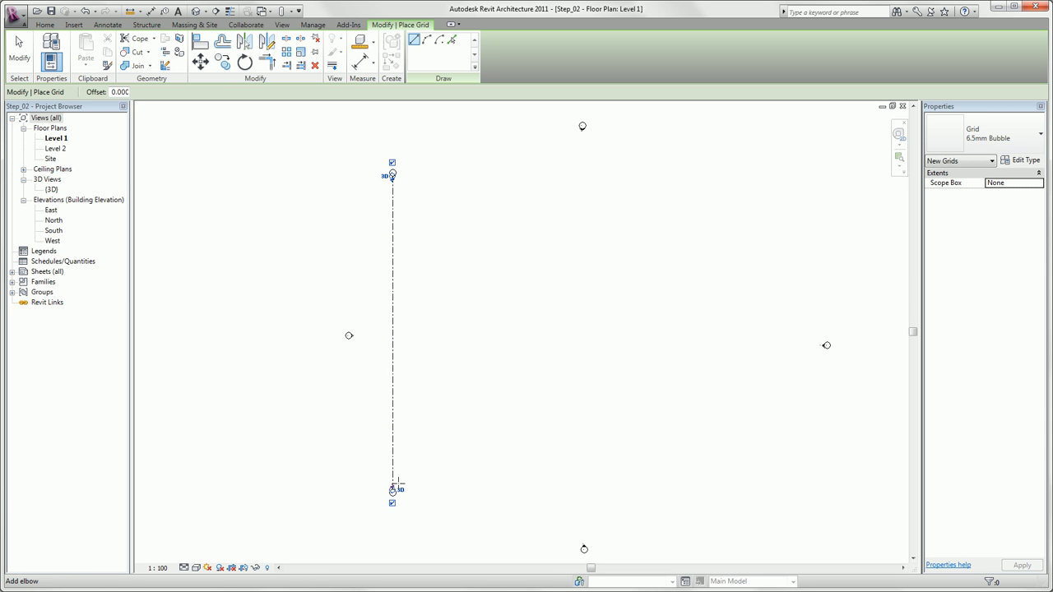
key("Escape")
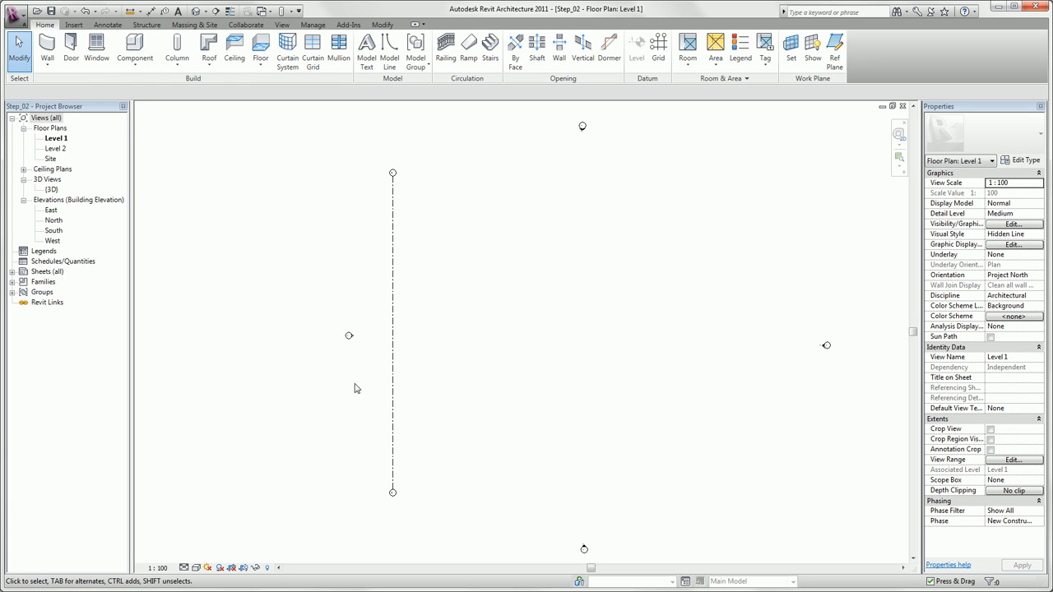
Copy the vertical grid line horizontally to the east at a distance of 3.00
left_click(391, 376)
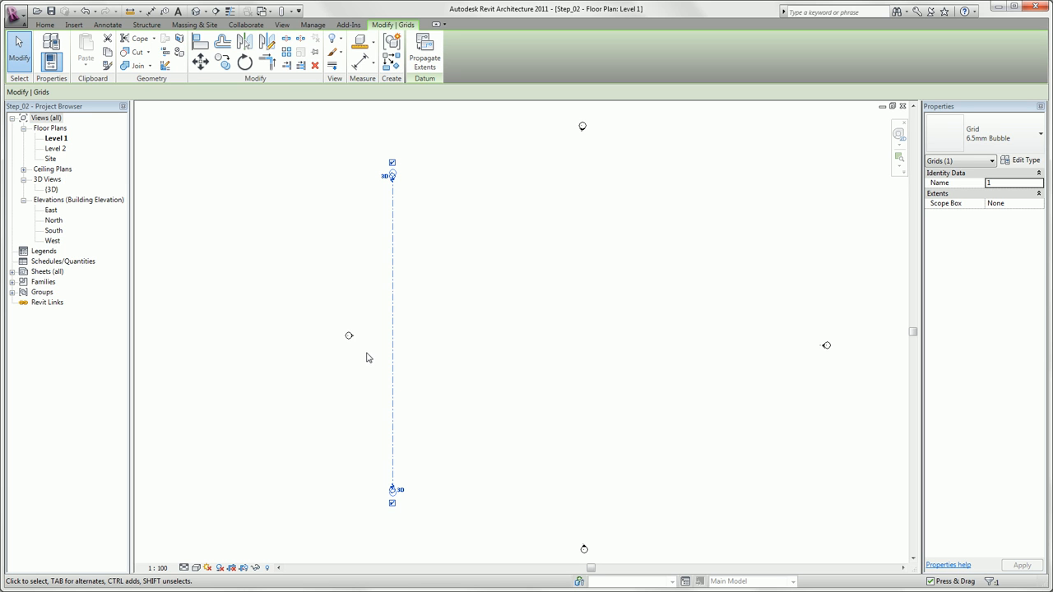
left_click(224, 64)
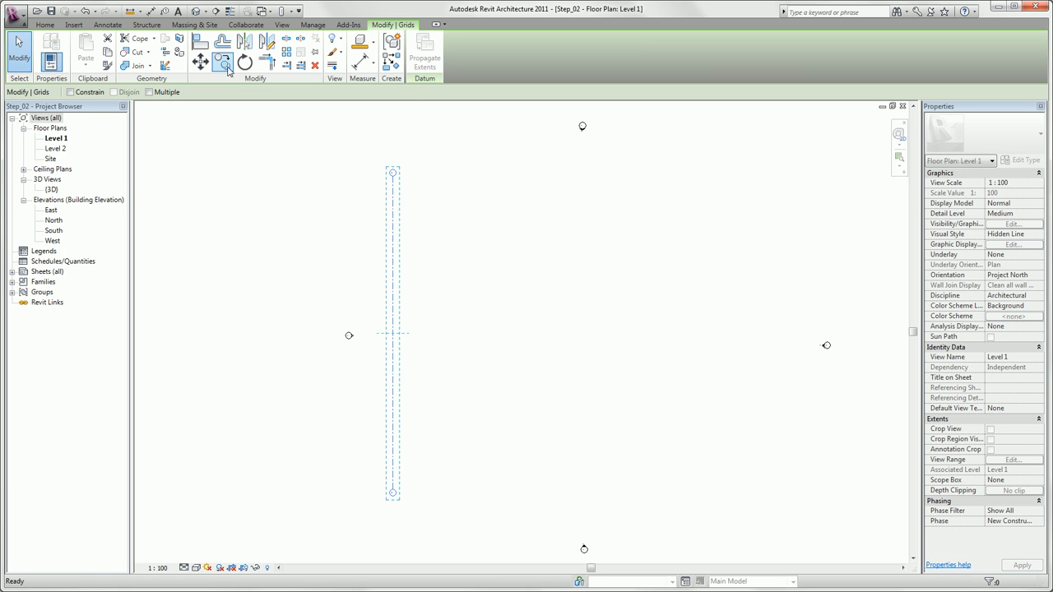
left_click(395, 198)
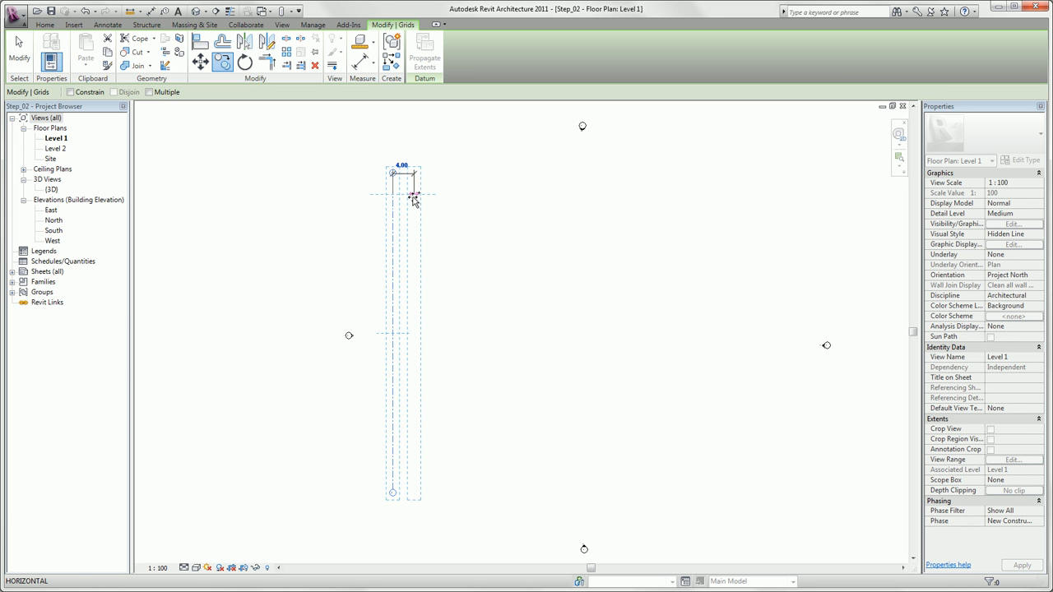
left_click(407, 198)
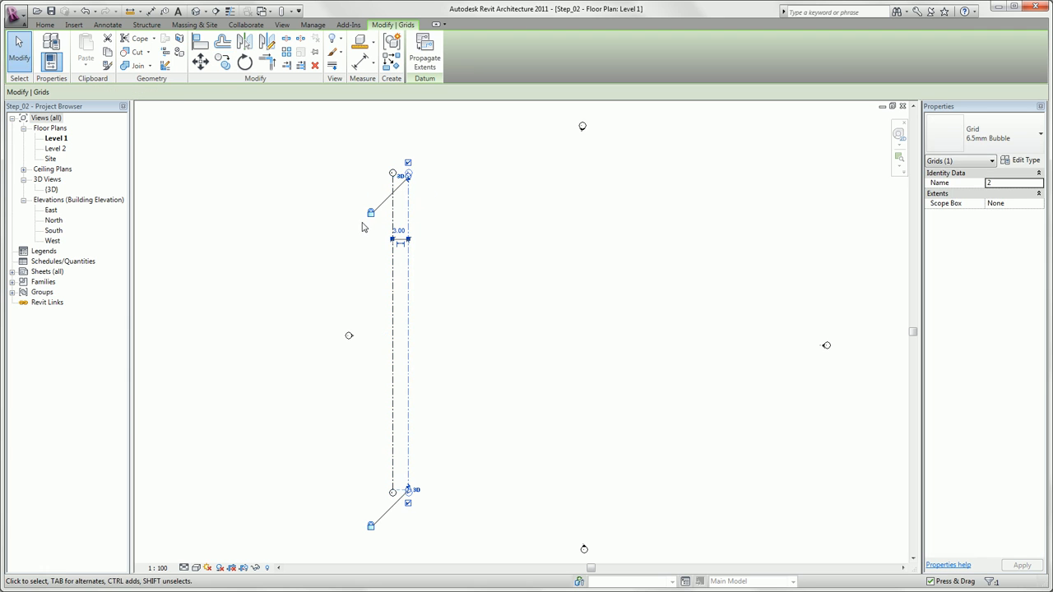
key("Escape")
Array grid 2 eastward as five ungrouped grid lines, spaced 10 apart using the Move To 2nd option
scroll(399, 180, "up", 3)
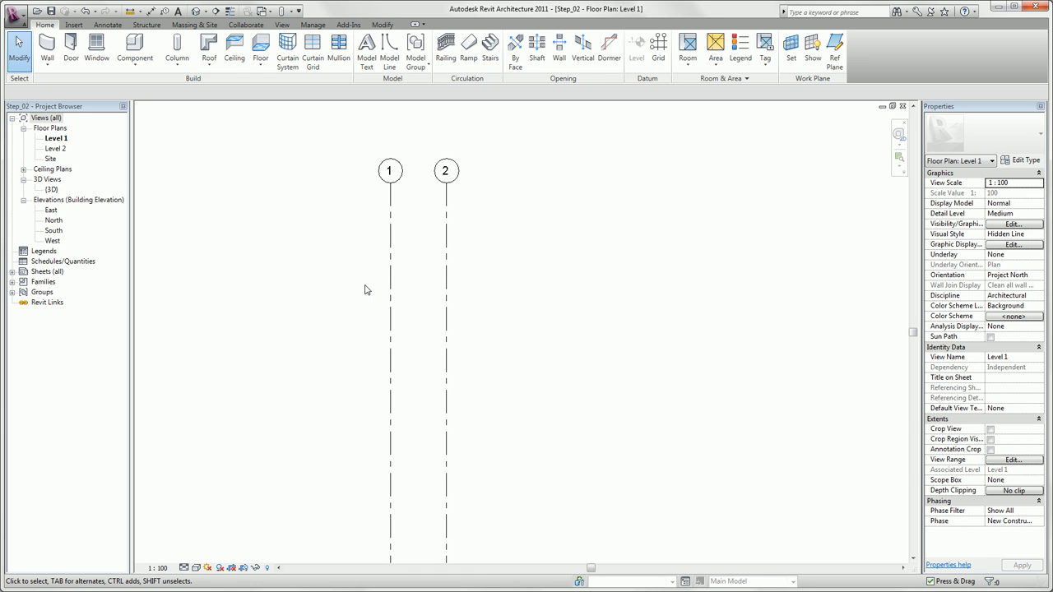
left_click(445, 280)
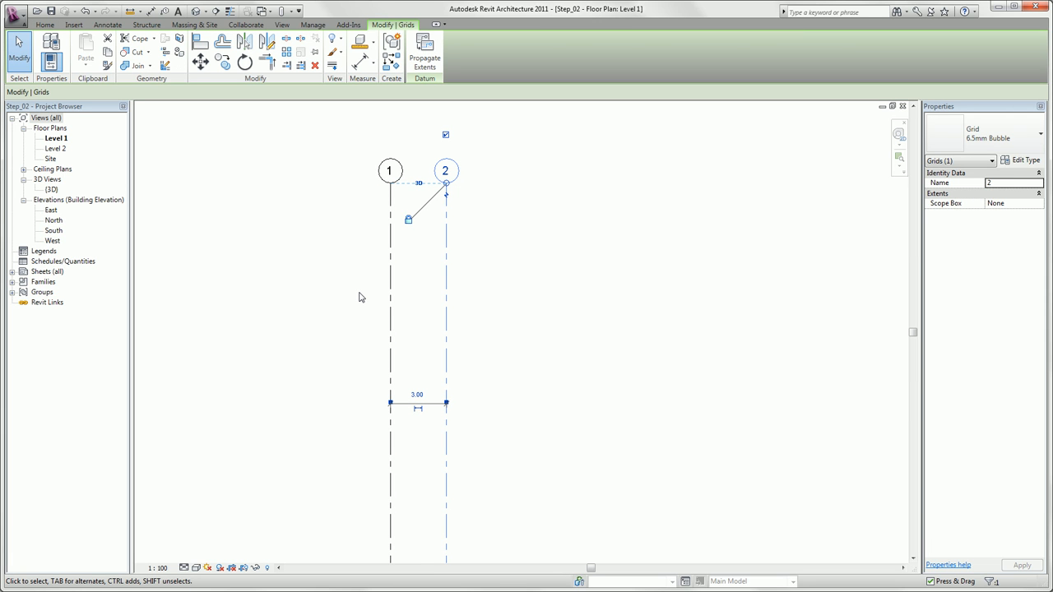
left_click(287, 52)
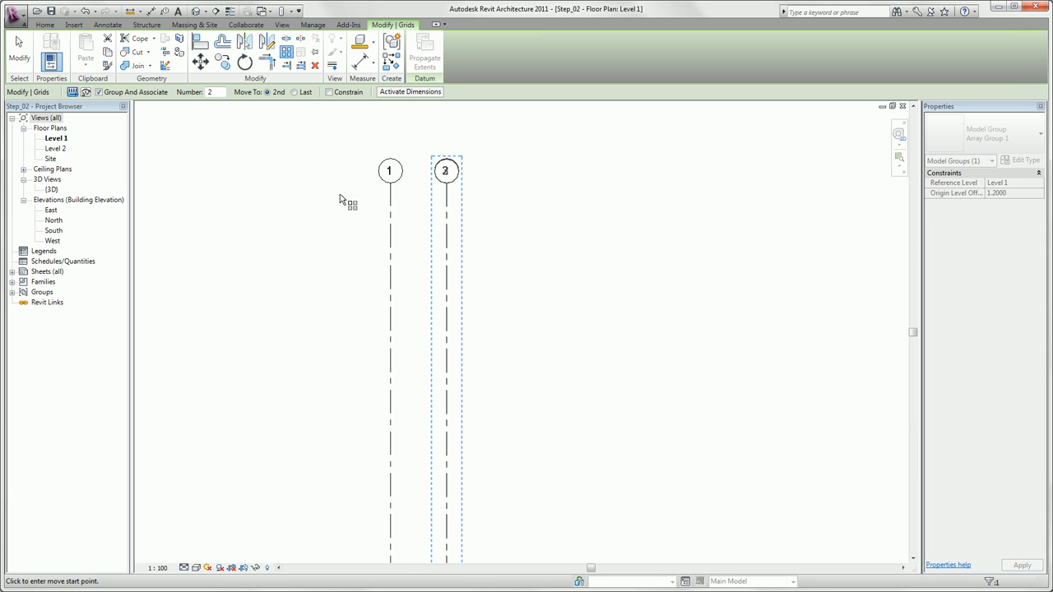
left_click(100, 92)
left_click(212, 92)
type("5")
left_click(445, 188)
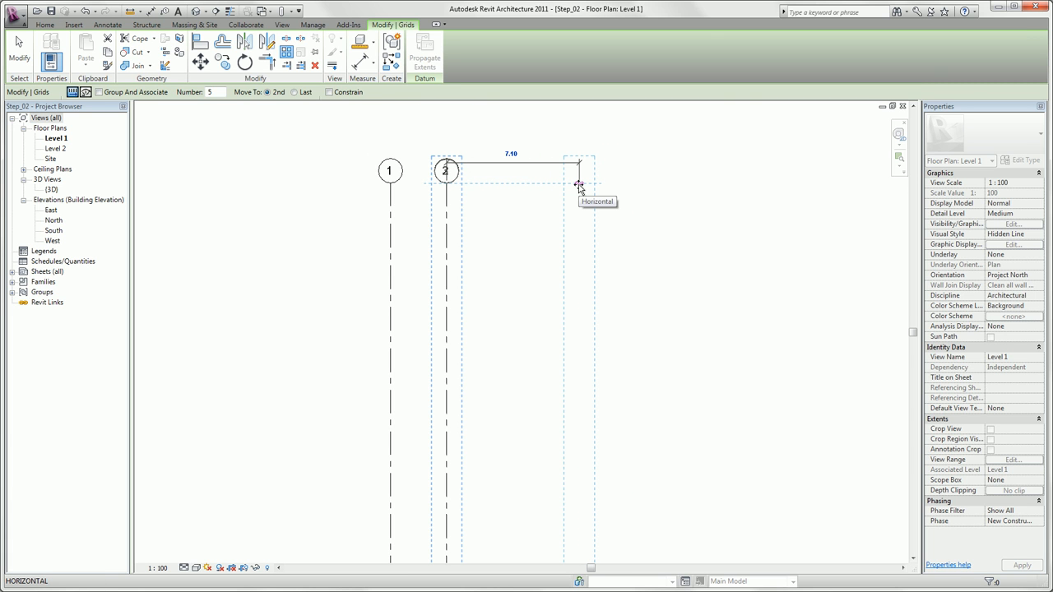
type("10")
key("Return")
Draw a horizontal grid line across all six vertical grids, a little below their upper bubbles
scroll(550, 208, "down", 5)
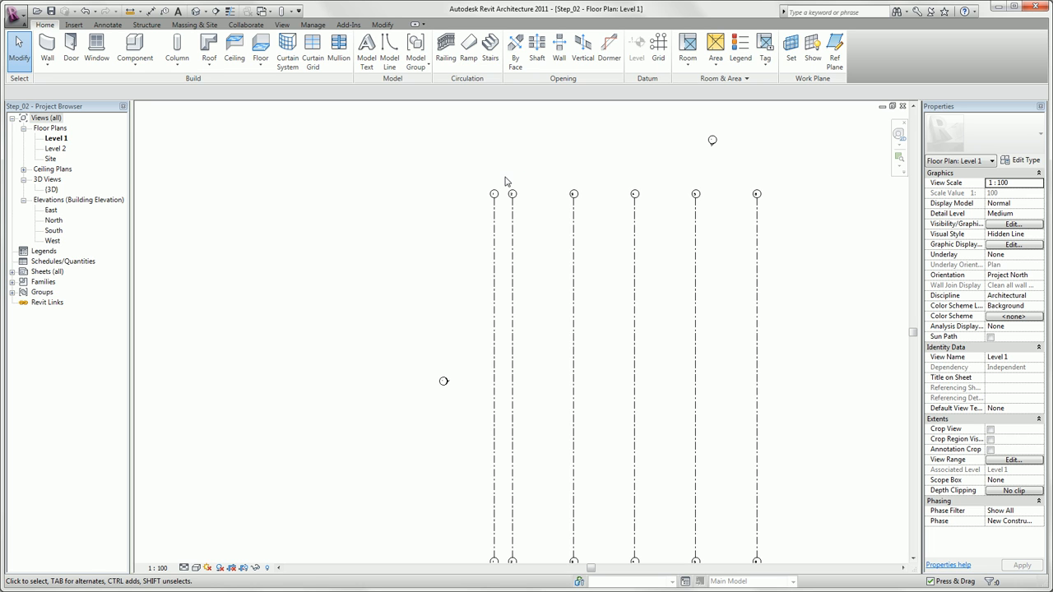
left_click(656, 64)
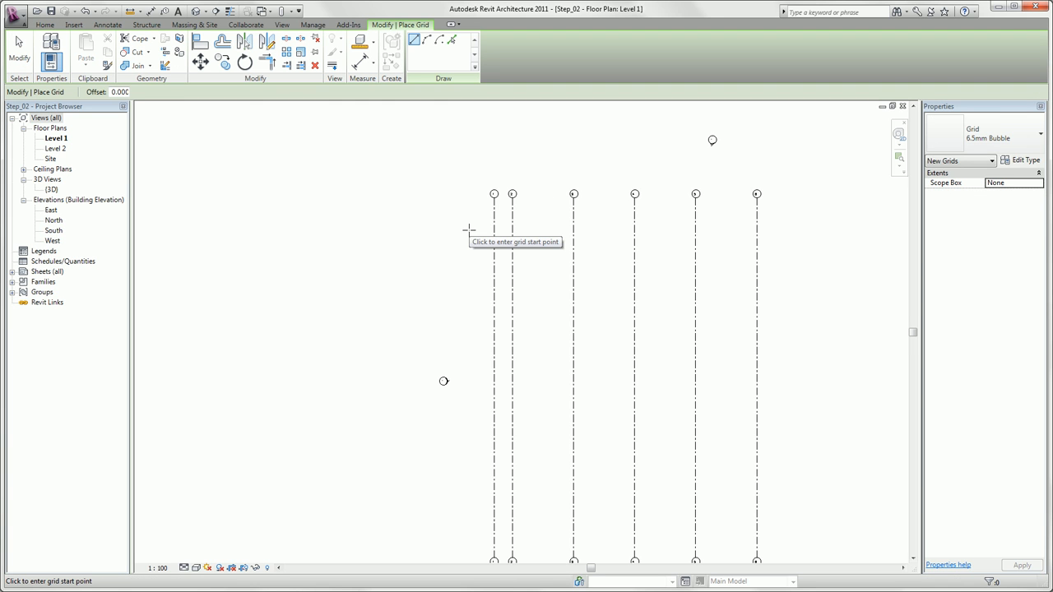
left_click(467, 243)
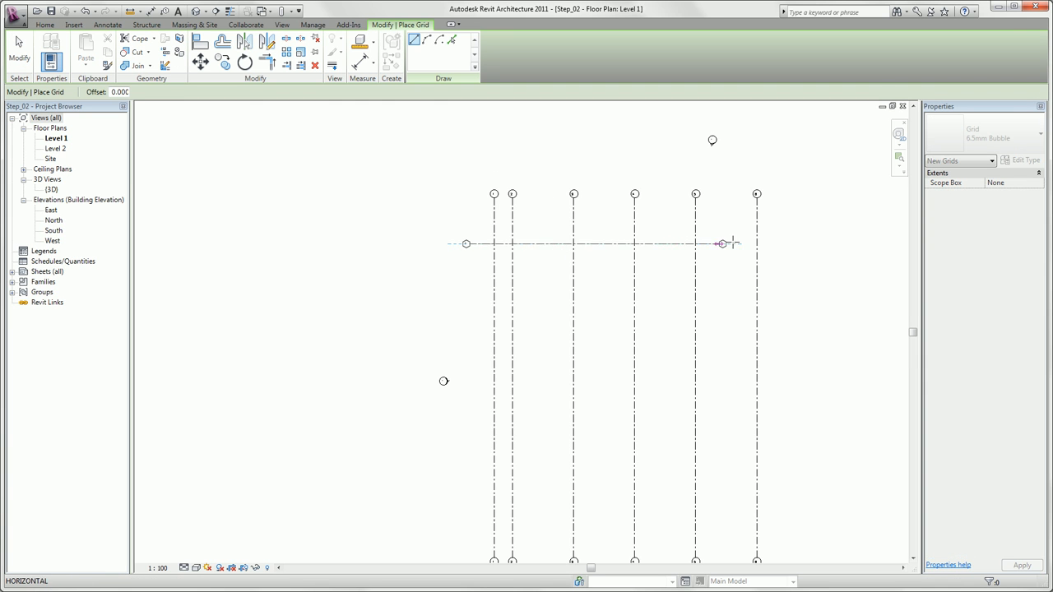
left_click(802, 244)
key("Escape")
key("Escape")
Rename the horizontal grid line as A
scroll(461, 255, "up", 2)
scroll(481, 233, "up", 2)
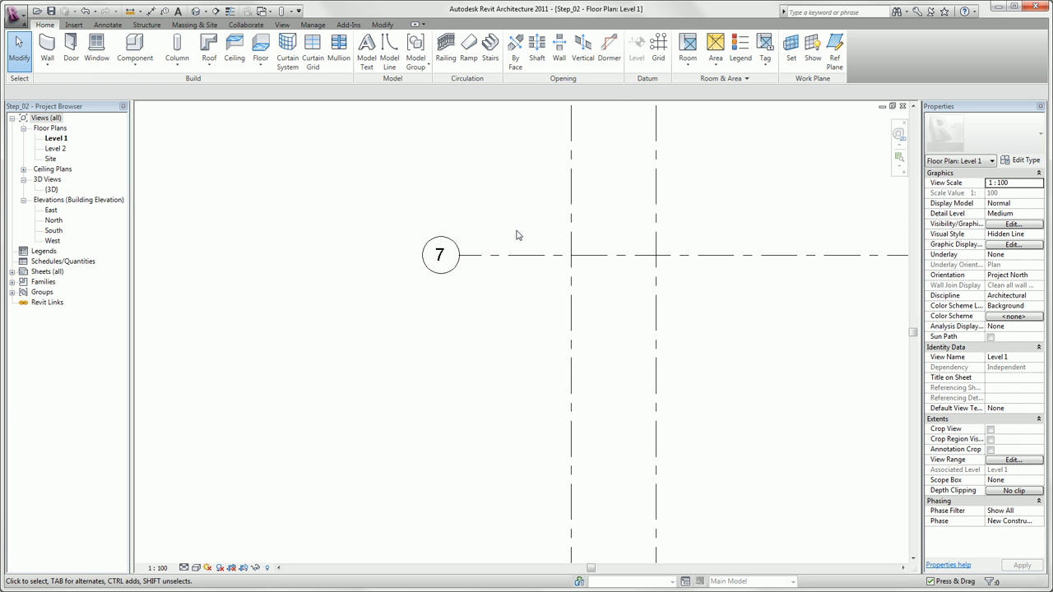
double_click(441, 256)
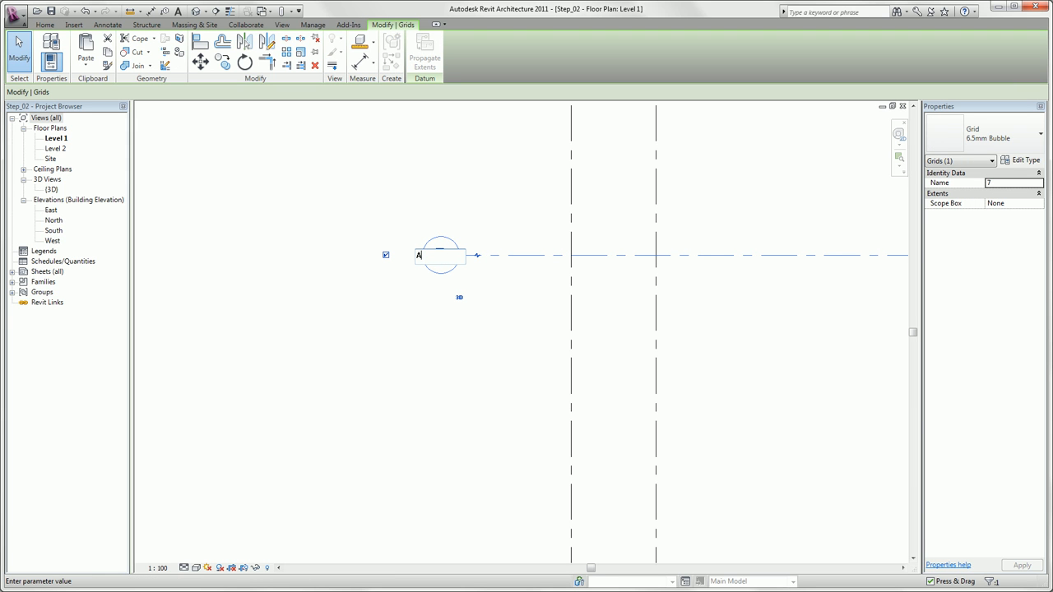
left_click(461, 209)
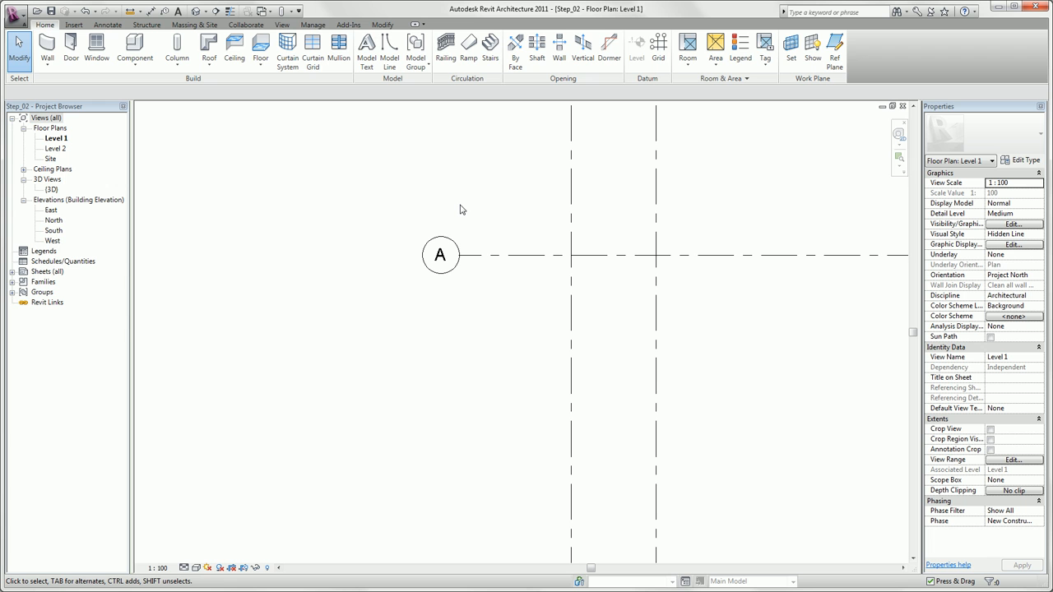
Array grid A downward as five ungrouped grid lines, spaced 10 apart using the Move To 2nd option
left_click(475, 257)
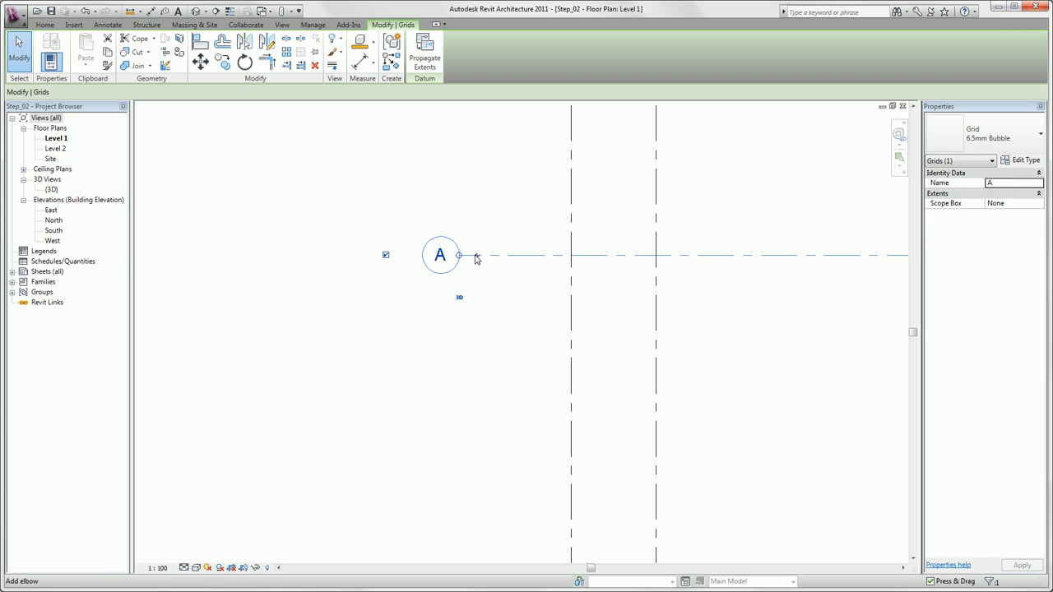
left_click(286, 52)
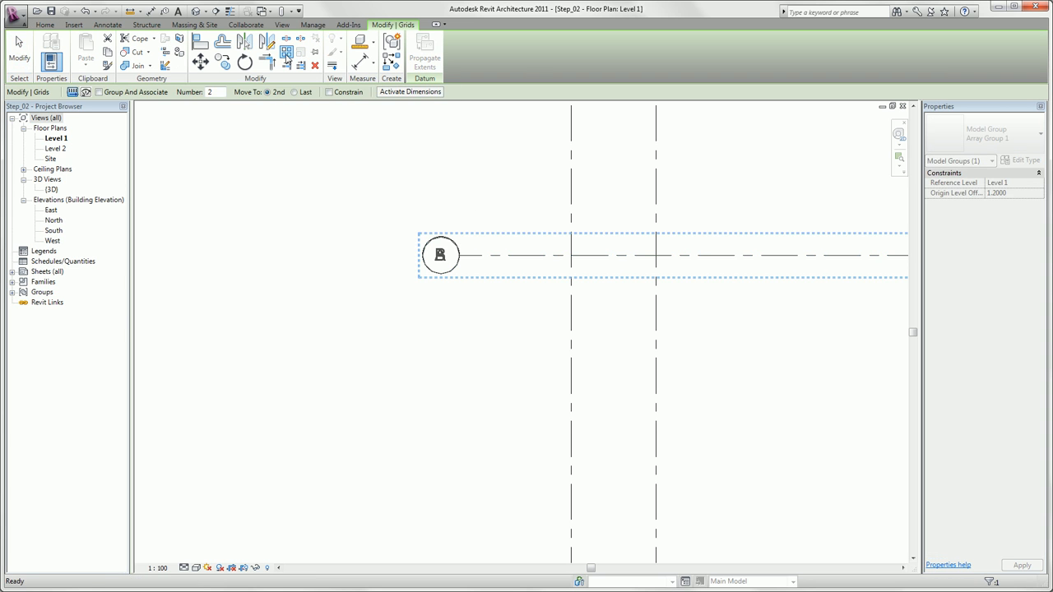
double_click(211, 92)
type("5")
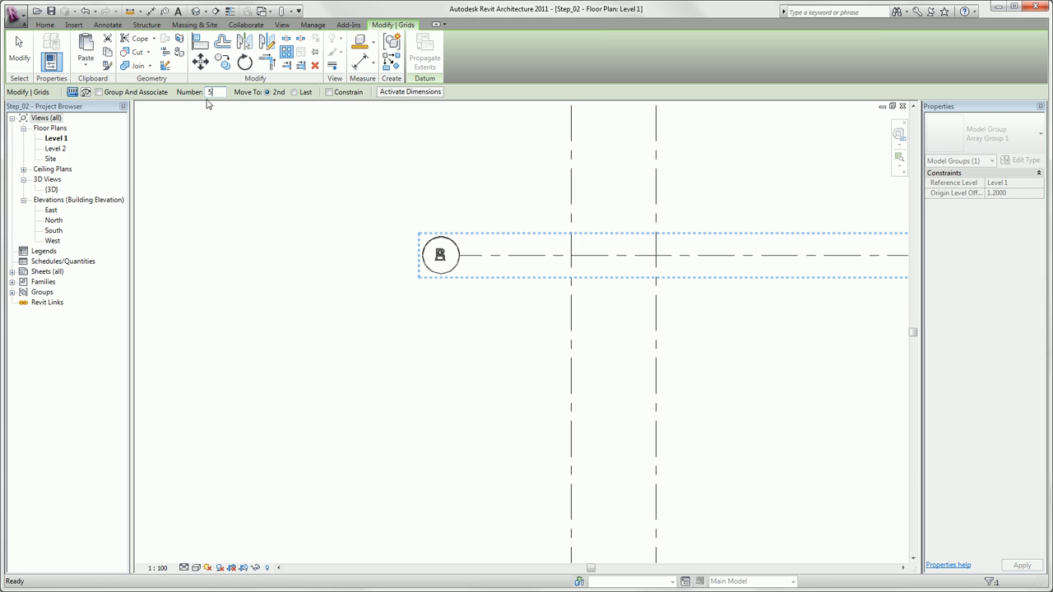
left_click(461, 255)
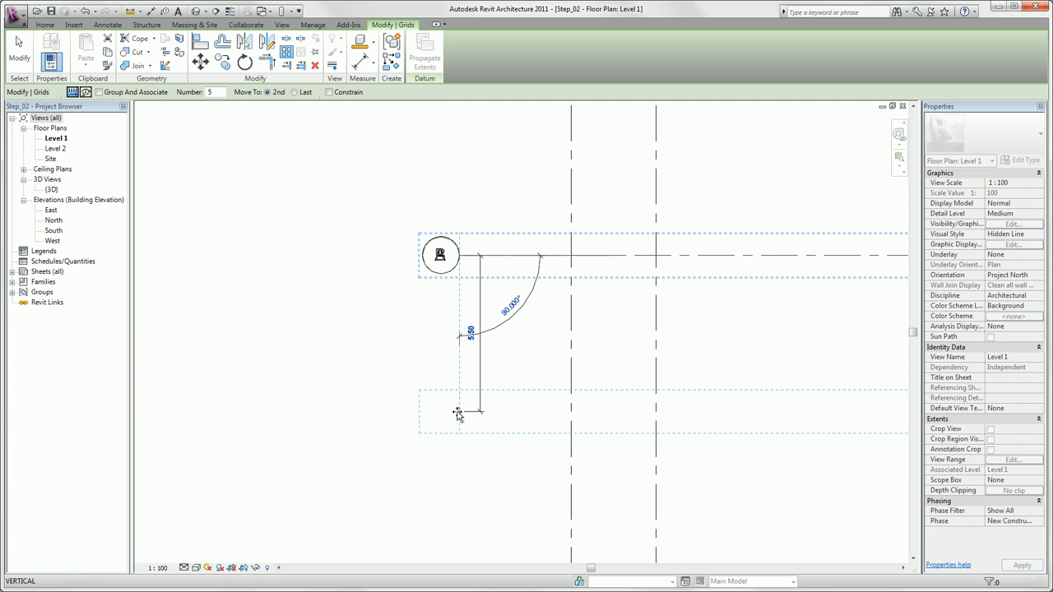
type("10")
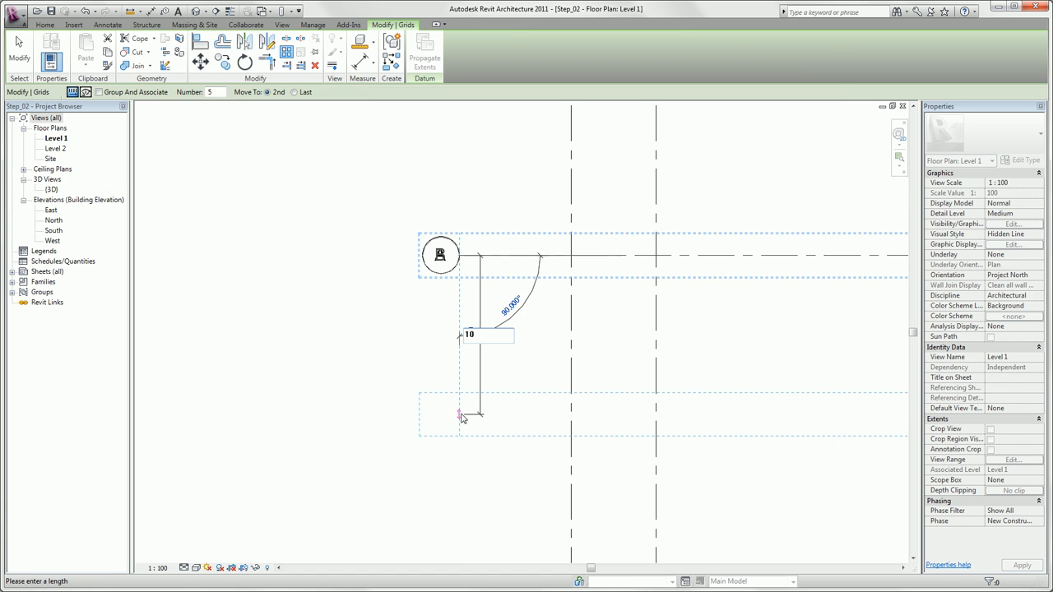
key("Return")
Move grid A closer to grid B by setting the distance between them to 3
scroll(460, 419, "down", 3)
middle_click_drag(461, 419, 390, 249)
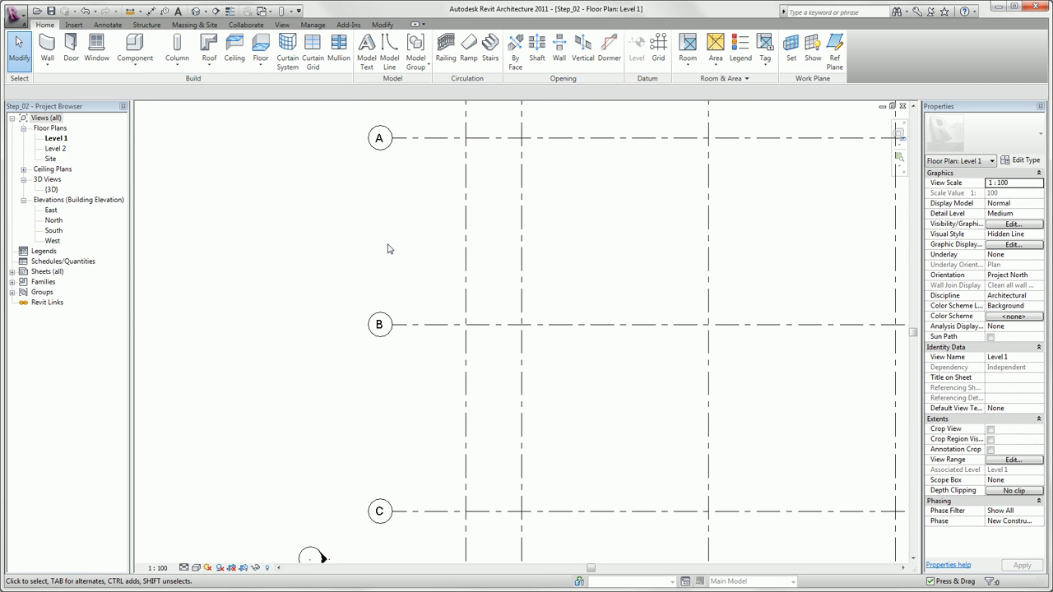
scroll(388, 249, "down", 4)
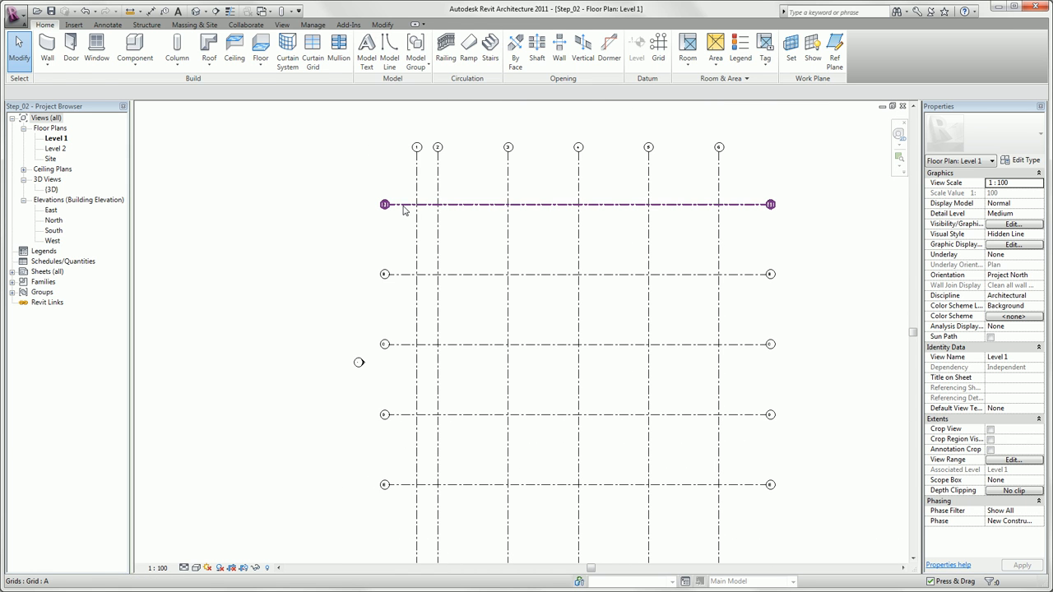
left_click(405, 206)
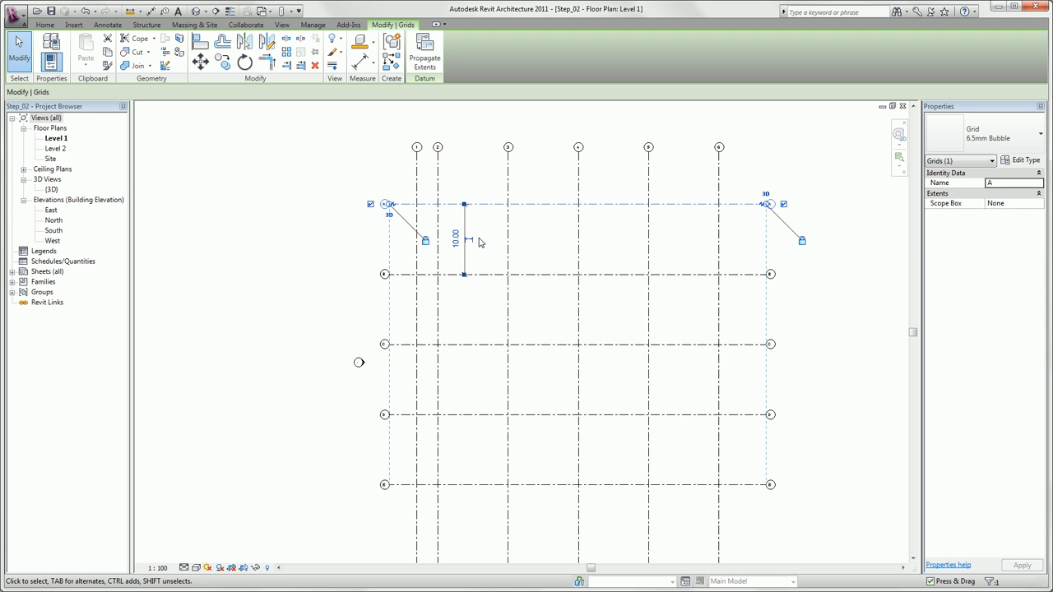
left_click(457, 240)
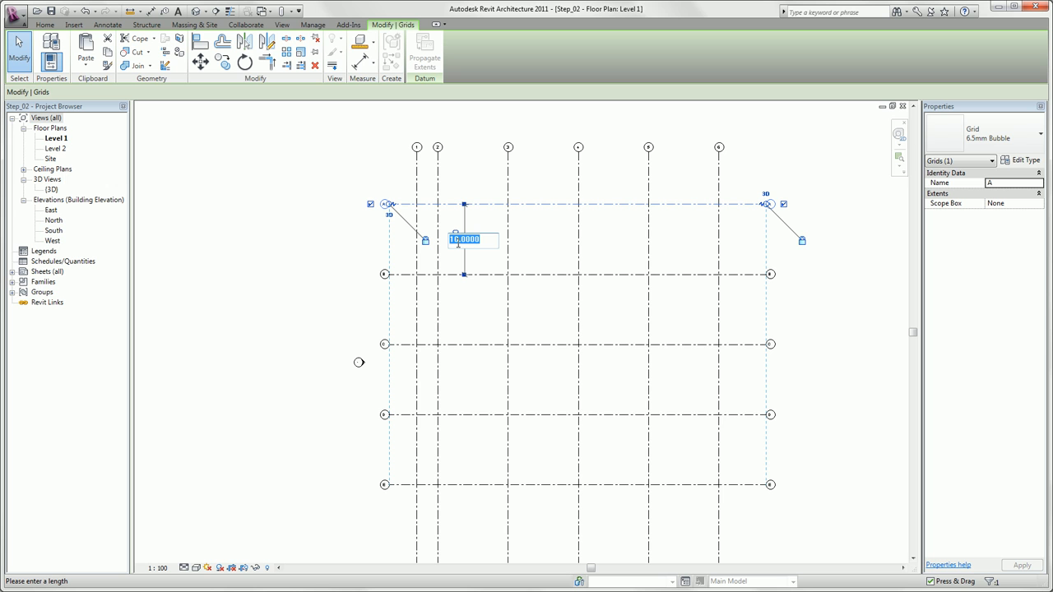
type("3000")
key("Return")
left_click(371, 220)
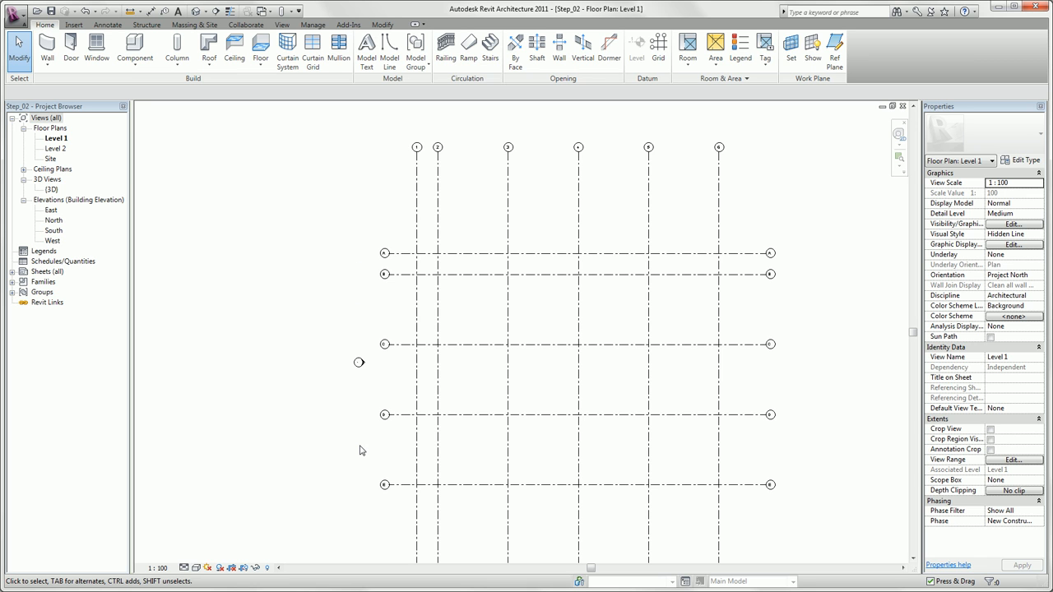
Move grid E closer to grid D by setting the distance between them to 3
left_click(397, 486)
left_click(454, 449)
type("3")
key("Return")
left_click(331, 409)
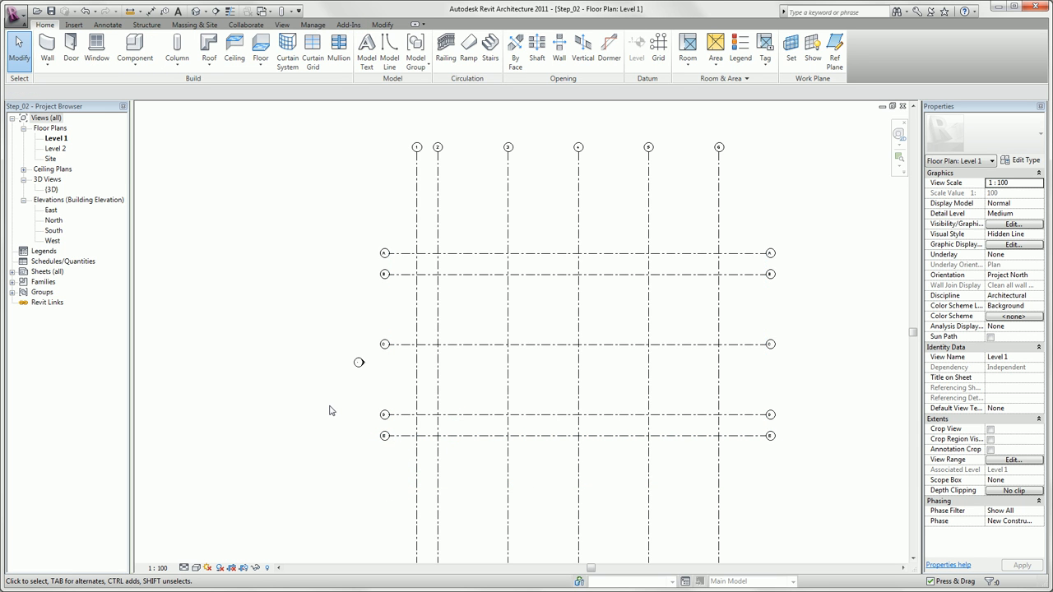
Shorten the upper ends of the aligned vertical grids 1 to 6 so their bubbles sit just above grid A
left_click(416, 205)
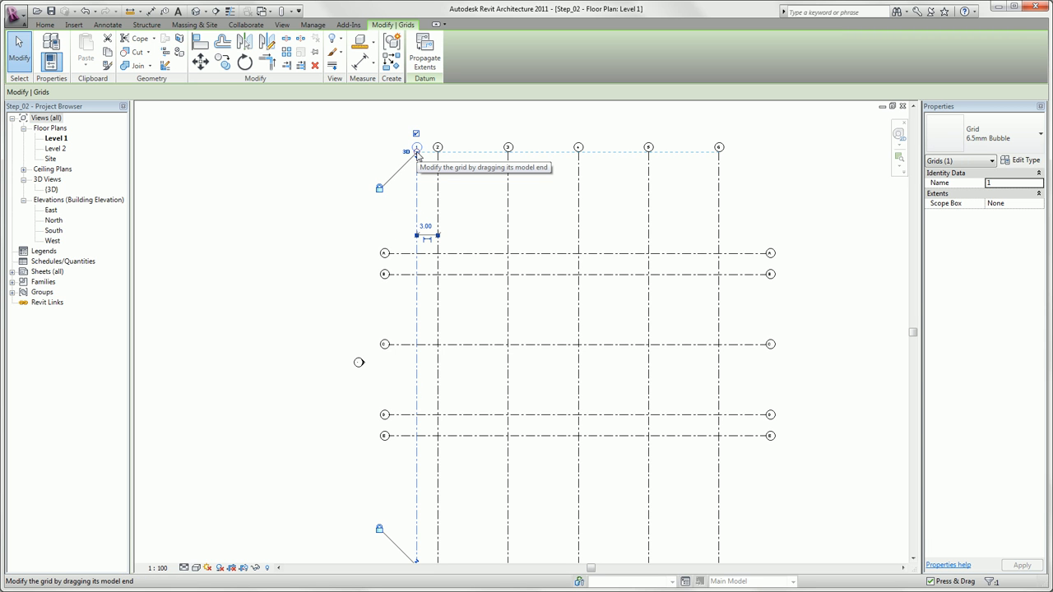
left_click_drag(416, 152, 416, 216)
left_click(367, 197)
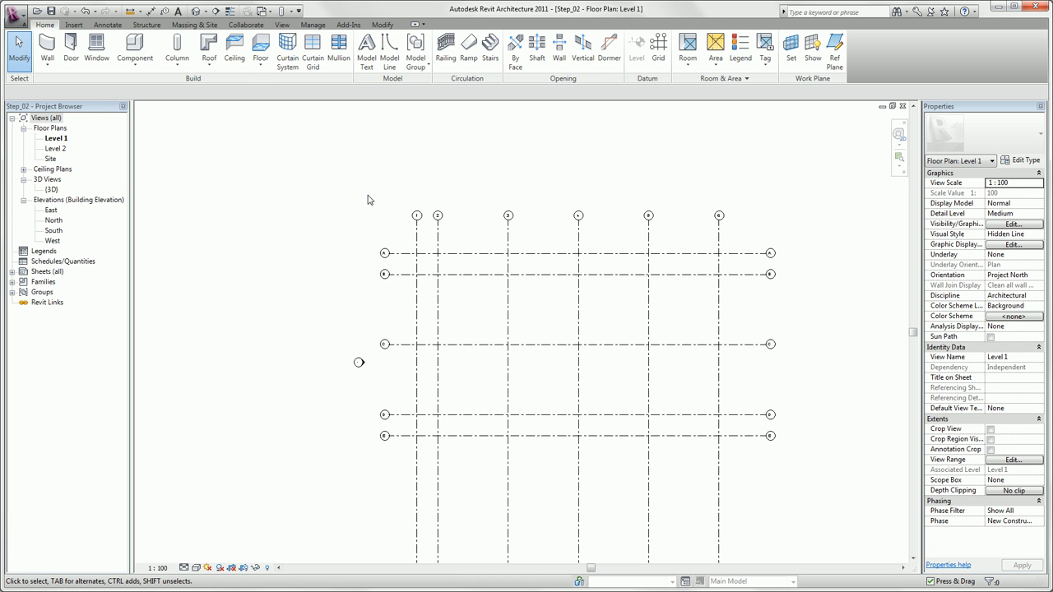
middle_click_drag(370, 199, 362, 161)
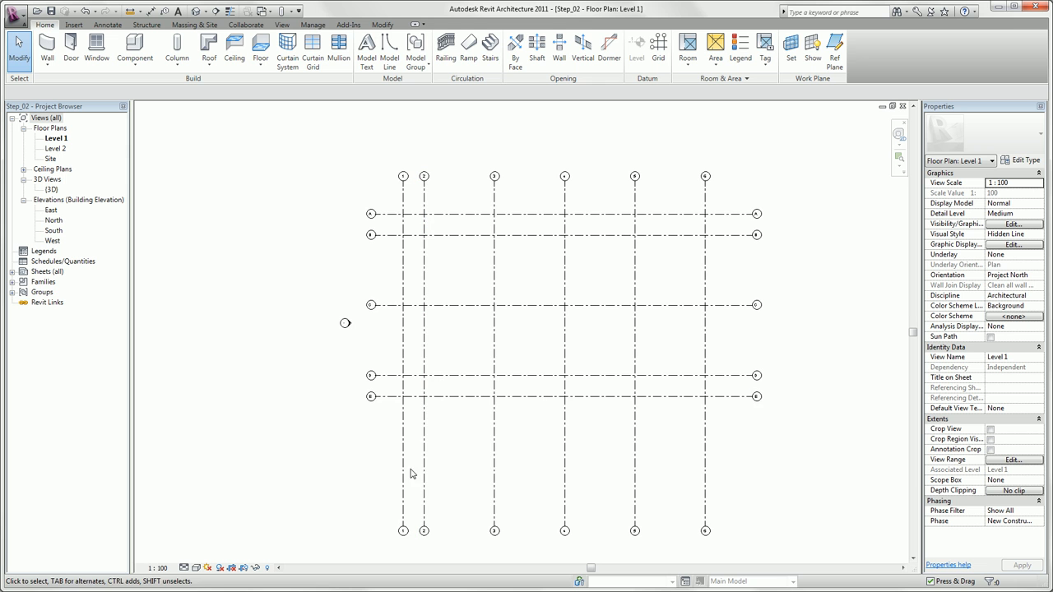
Shorten the lower ends of the aligned vertical grids 1 to 6 so their bubbles sit just below grid E
left_click(403, 528)
left_click_drag(403, 527, 403, 445)
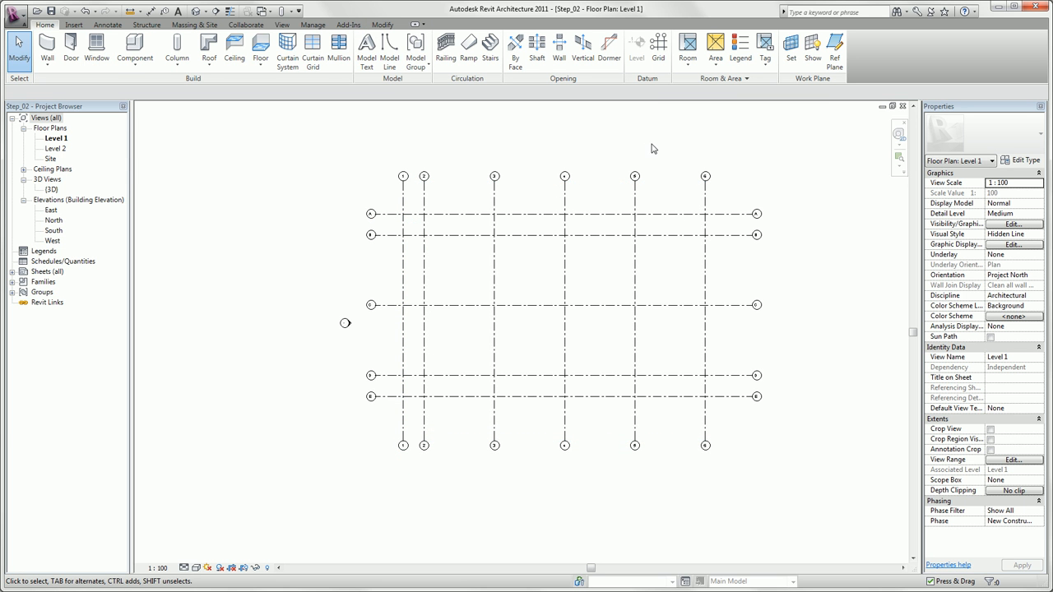
Open the East elevation and set the elevation of Level 2 to 3
double_click(51, 211)
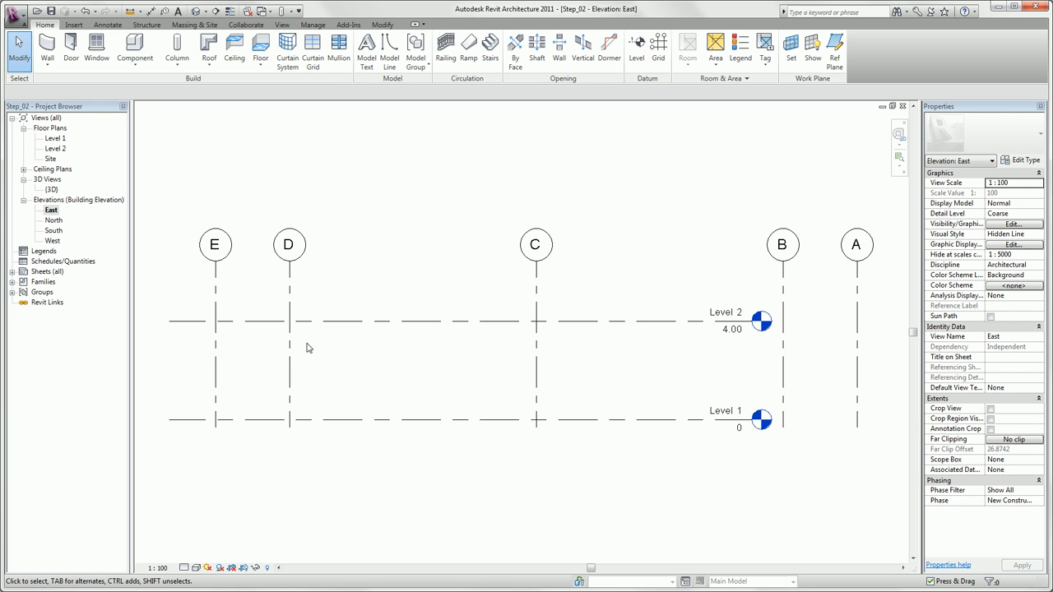
left_click(584, 321)
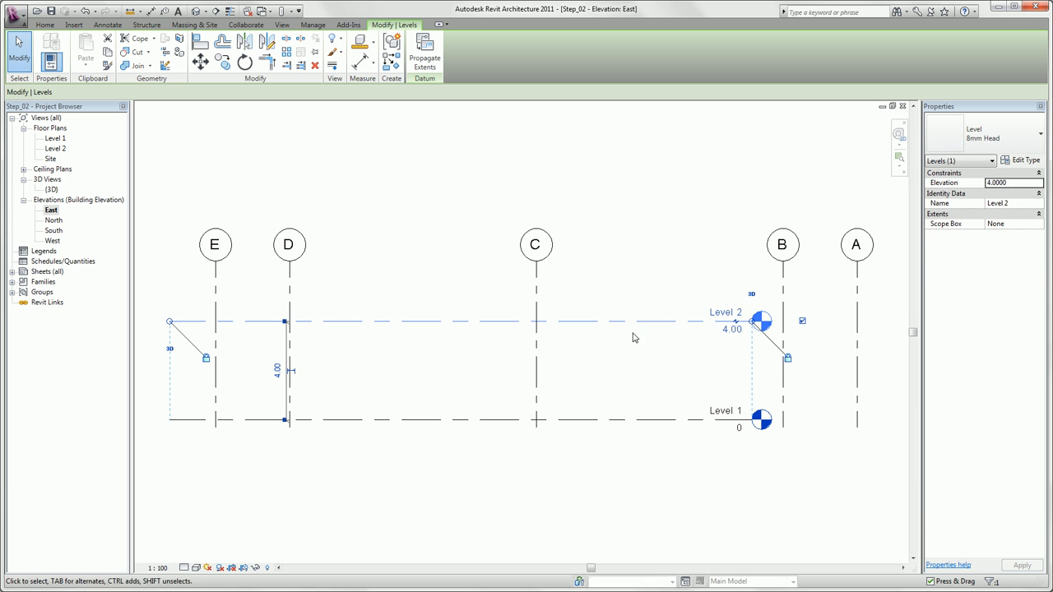
left_click(736, 331)
type("3")
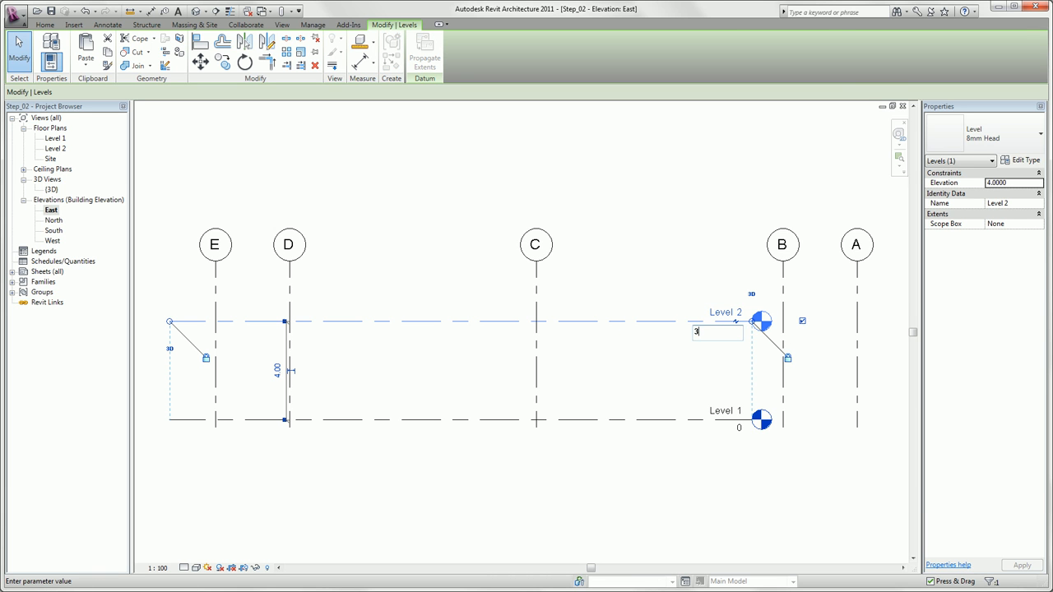
key("Return")
left_click(680, 284)
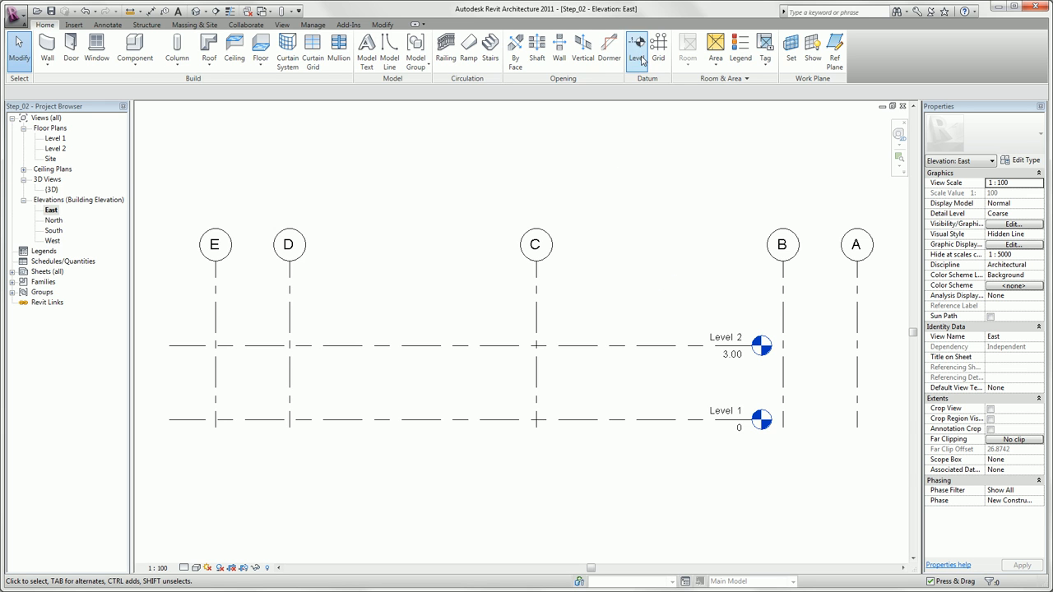
Draw a new level line 3.00 above Level 2, with both ends aligned to the existing levels
left_click(642, 60)
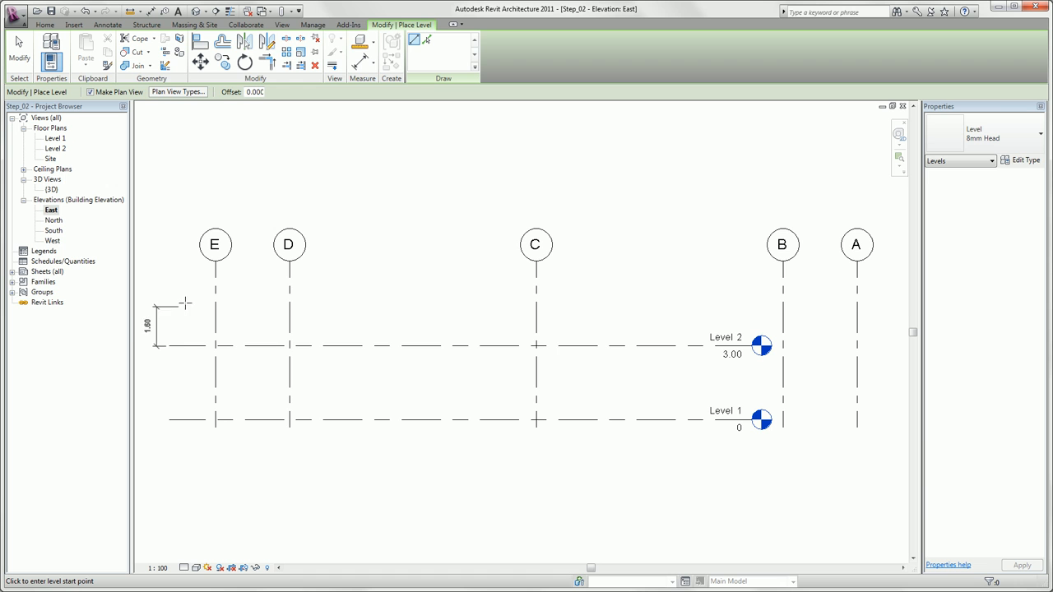
middle_click_drag(184, 295, 211, 290)
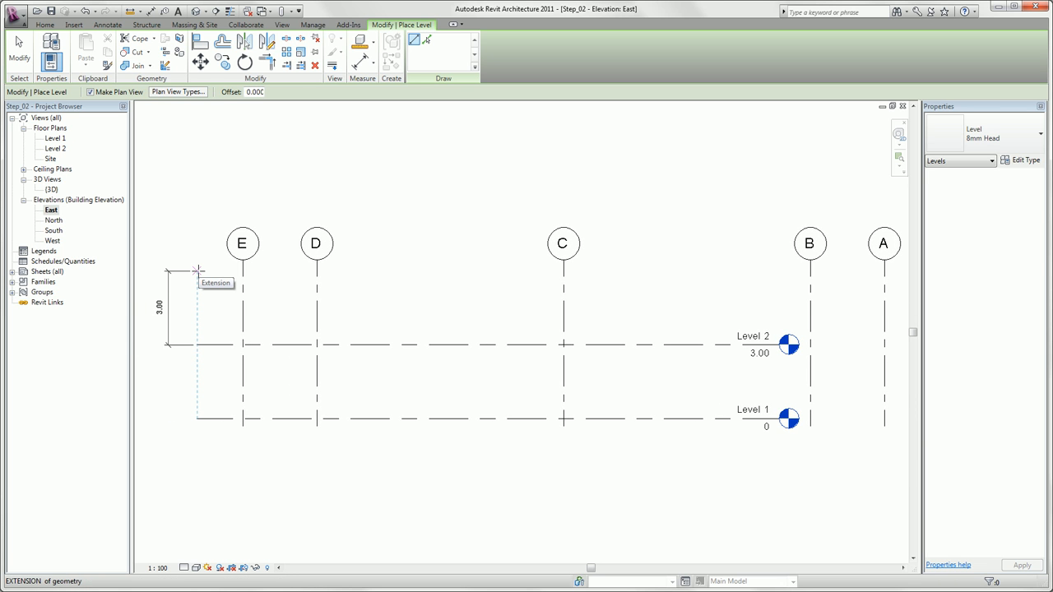
left_click(198, 270)
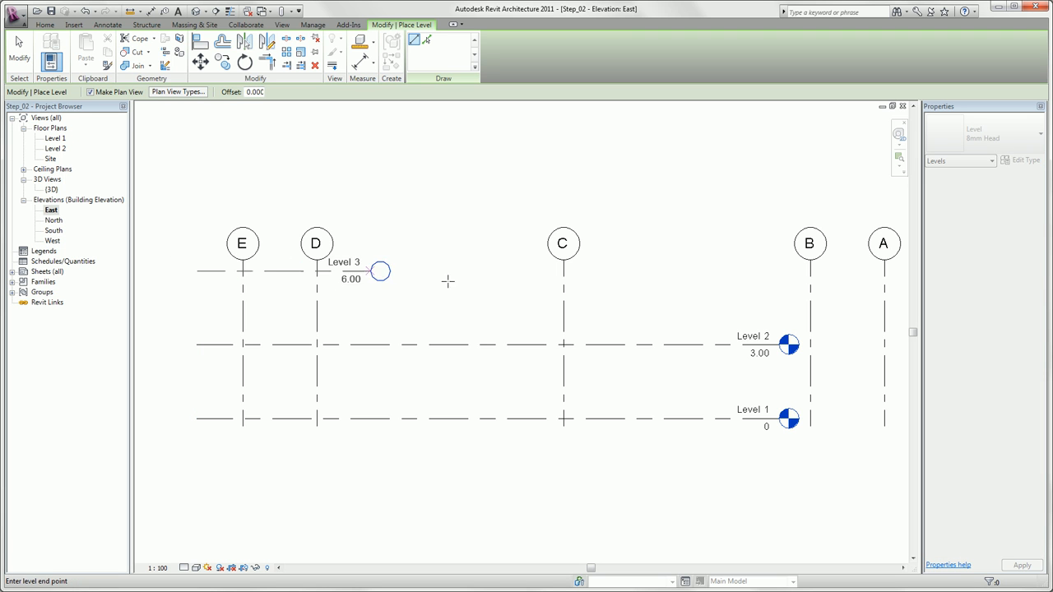
left_click(788, 270)
key("Escape")
key("Escape")
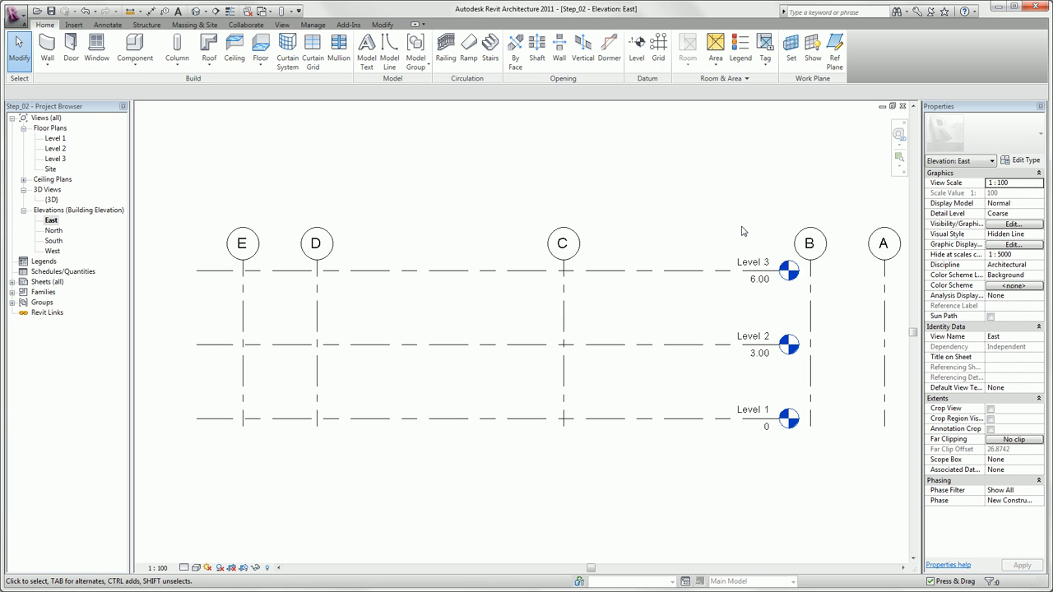
Add three more levels above Level 3 by picking each topmost level line with an offset of 3
left_click(639, 51)
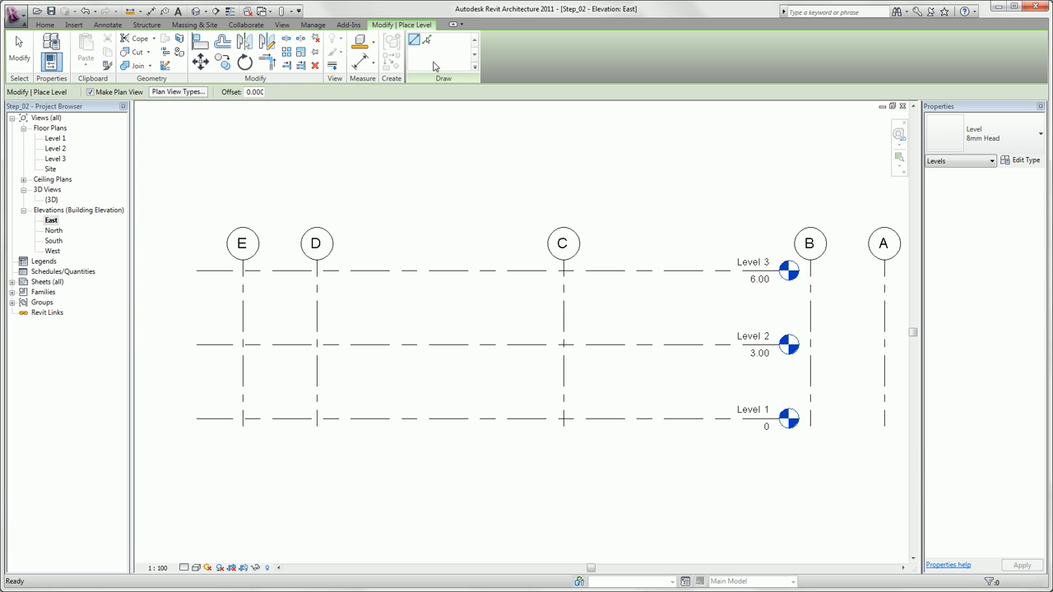
left_click(427, 41)
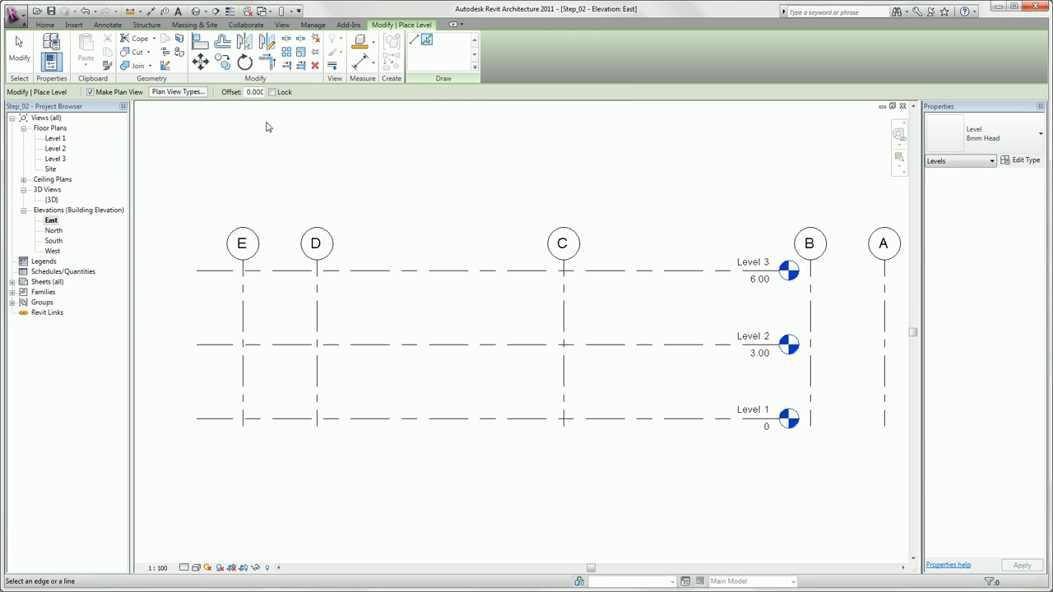
left_click(248, 93)
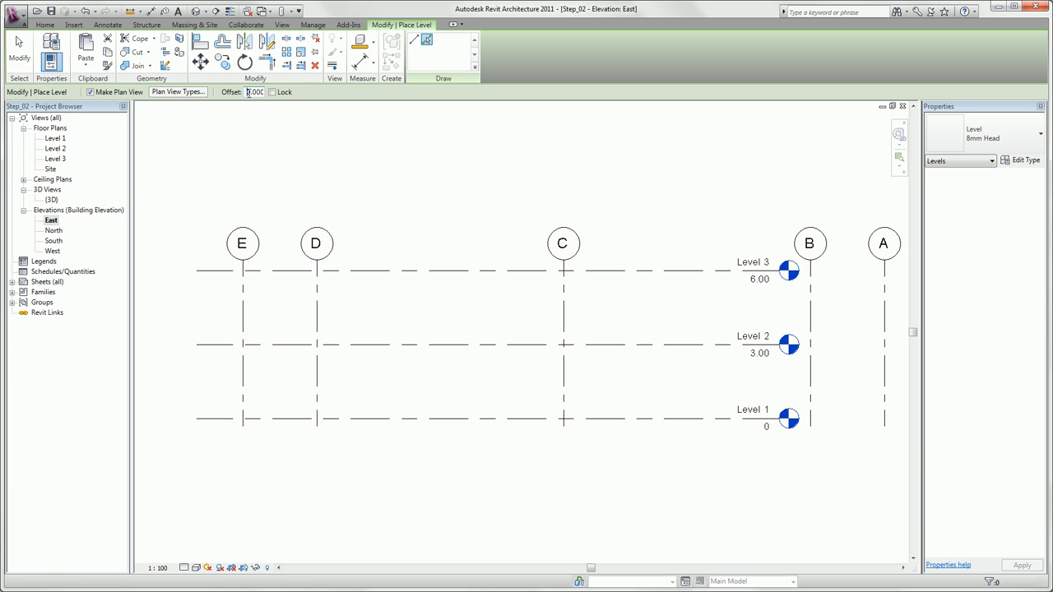
left_click(391, 272)
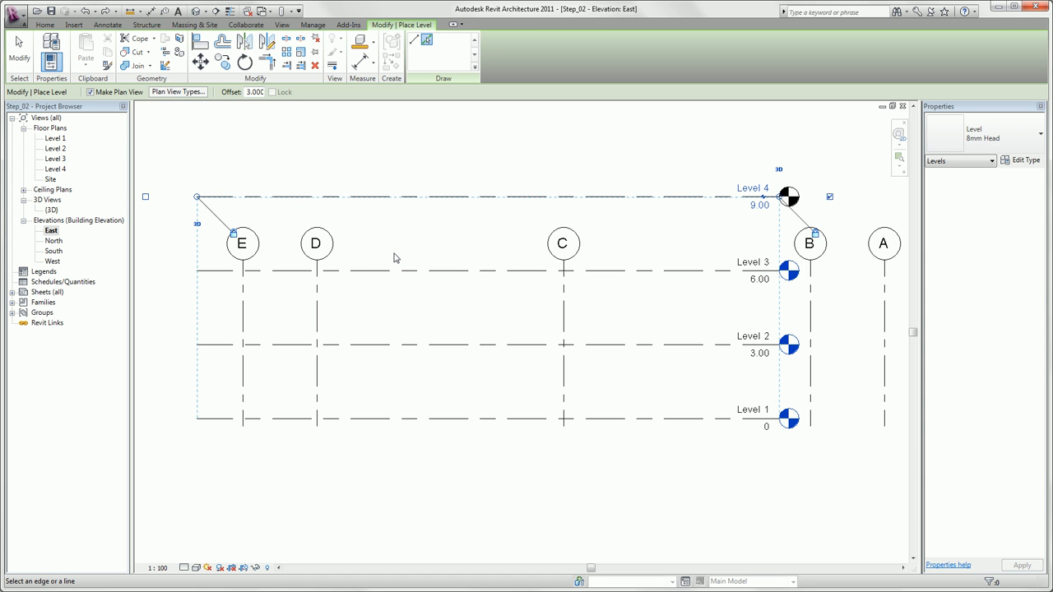
left_click(392, 195)
middle_click_drag(395, 141, 402, 278)
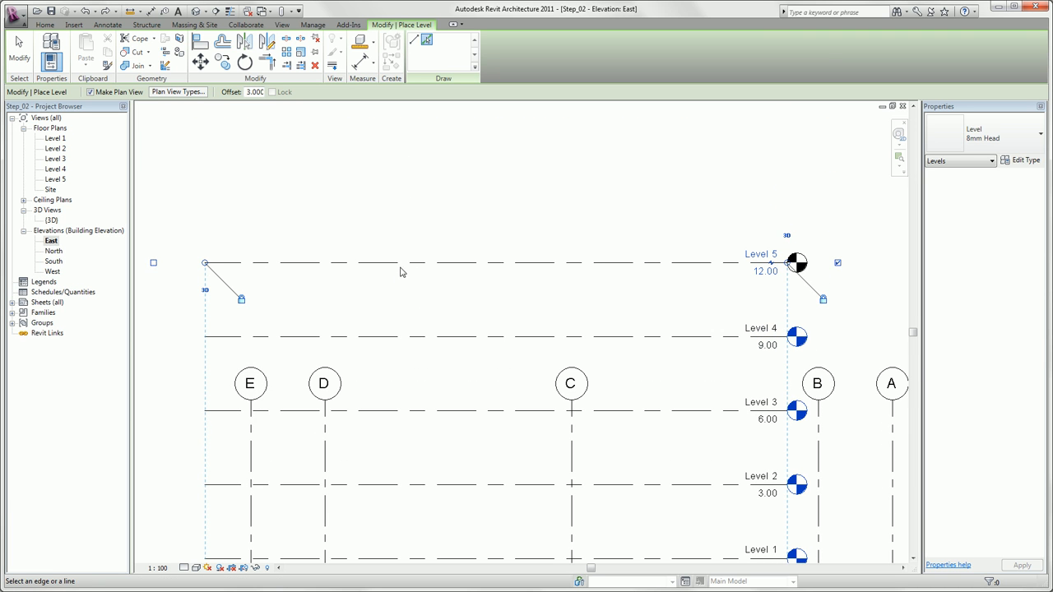
left_click(400, 263)
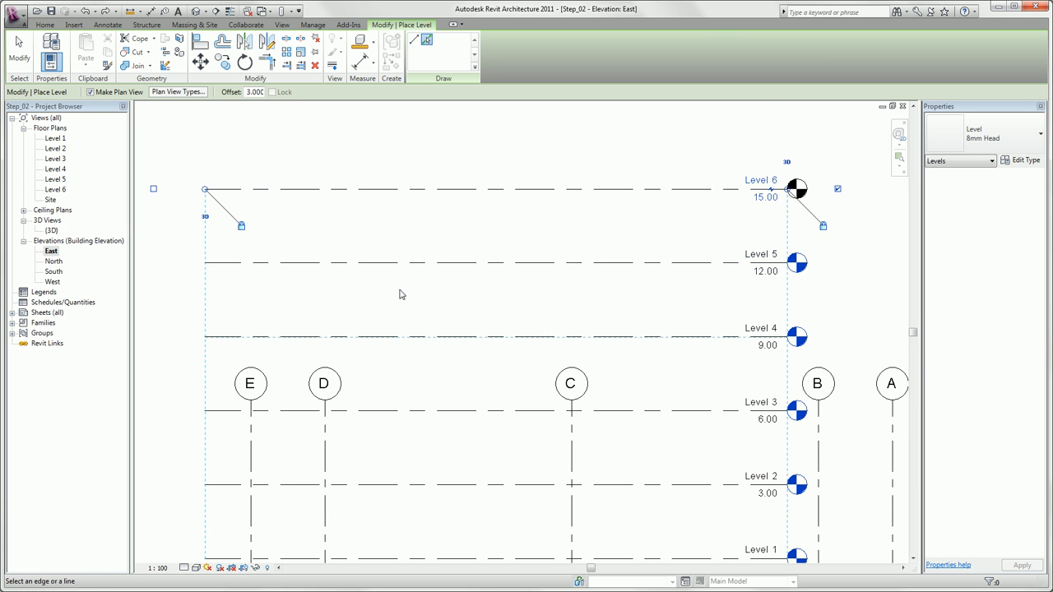
key("Escape")
key("Escape")
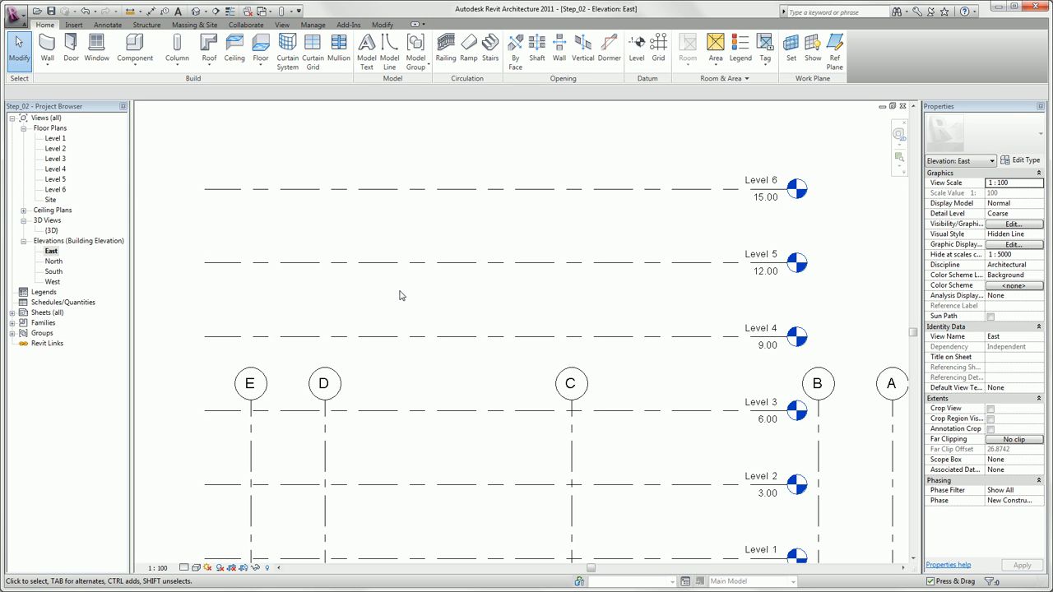
Extend the head ends of all six aligned level lines past grid A
middle_click_drag(425, 294, 417, 298)
scroll(417, 298, "down", 2)
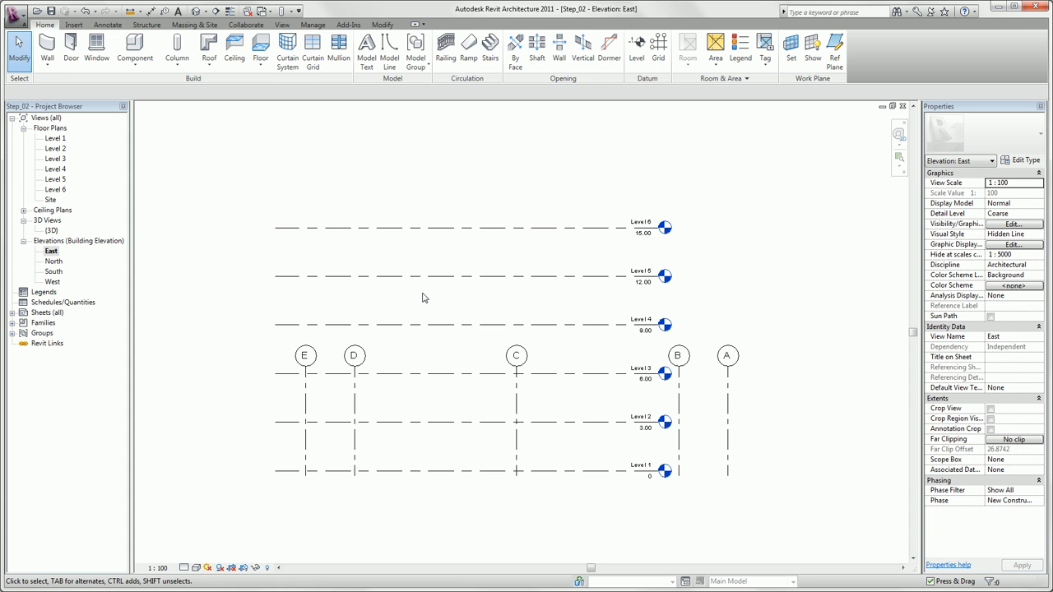
left_click(647, 232)
left_click_drag(648, 236, 798, 230)
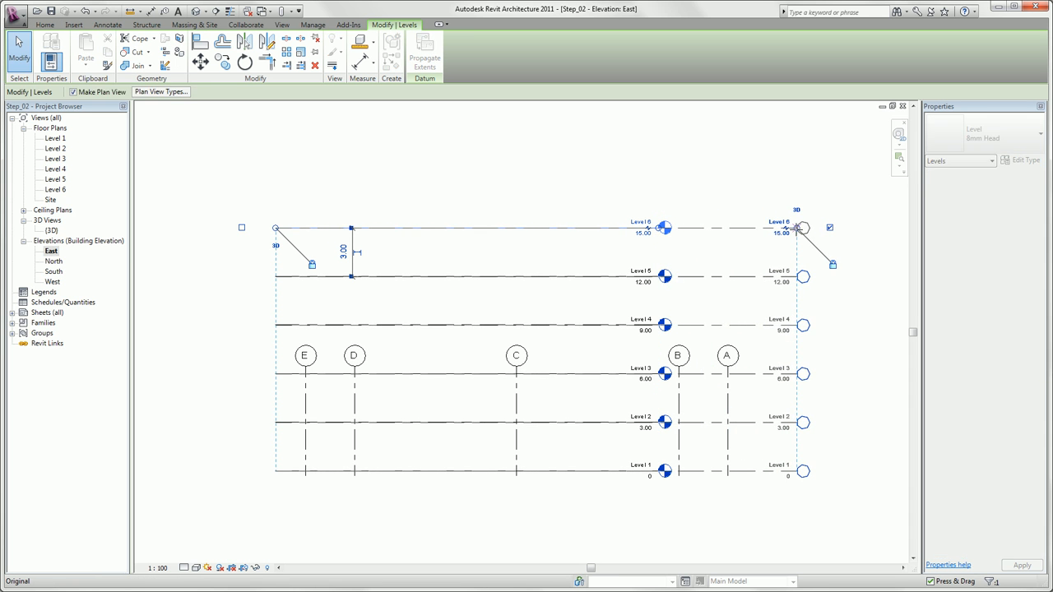
Extend the upper ends of the aligned grids A to E so their bubbles sit above Level 6
left_click(306, 389)
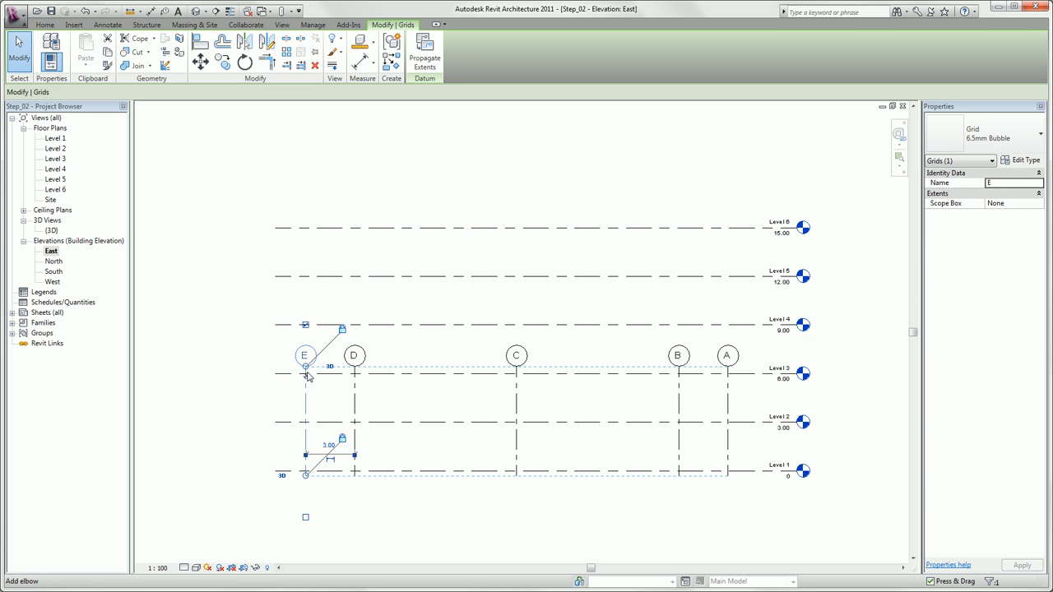
left_click_drag(305, 367, 306, 170)
left_click(243, 206)
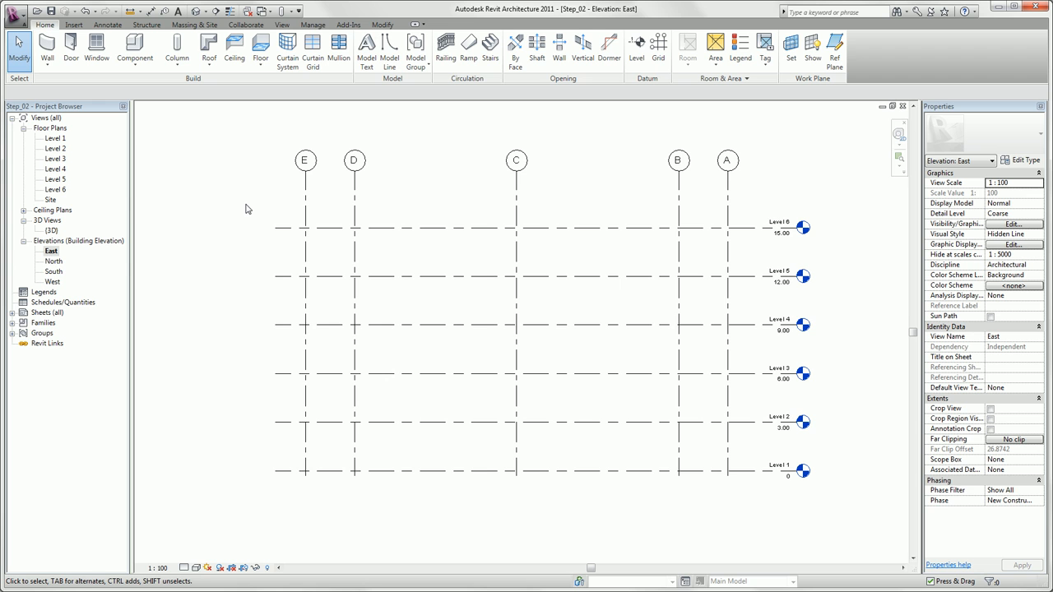
In the Level 1 floor plan, sketch a rectangular floor boundary about 15.13 by 26.00 from the grid 6/A intersection down to grid E
double_click(55, 138)
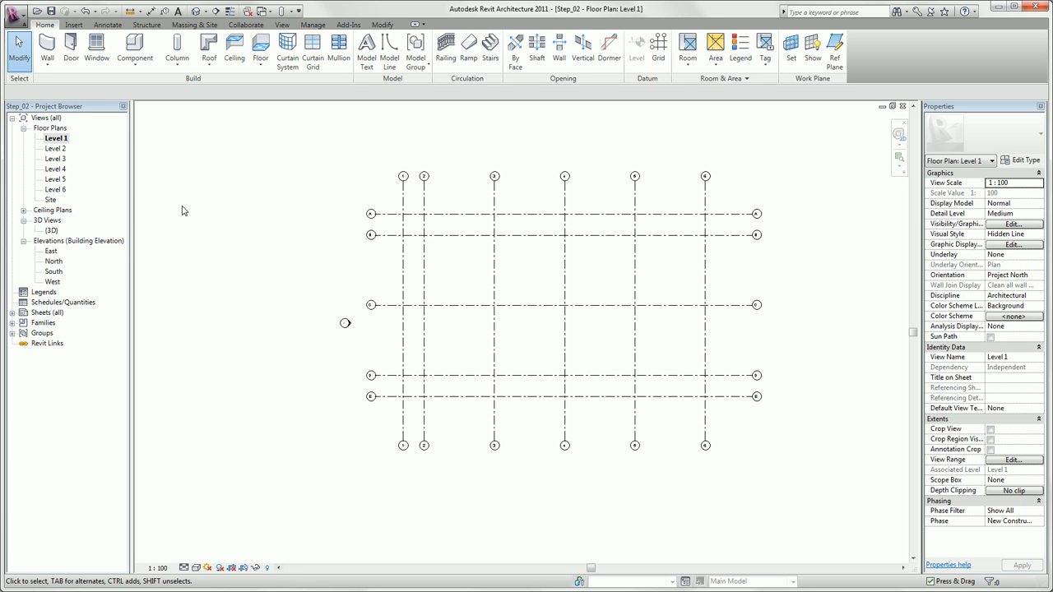
left_click(261, 48)
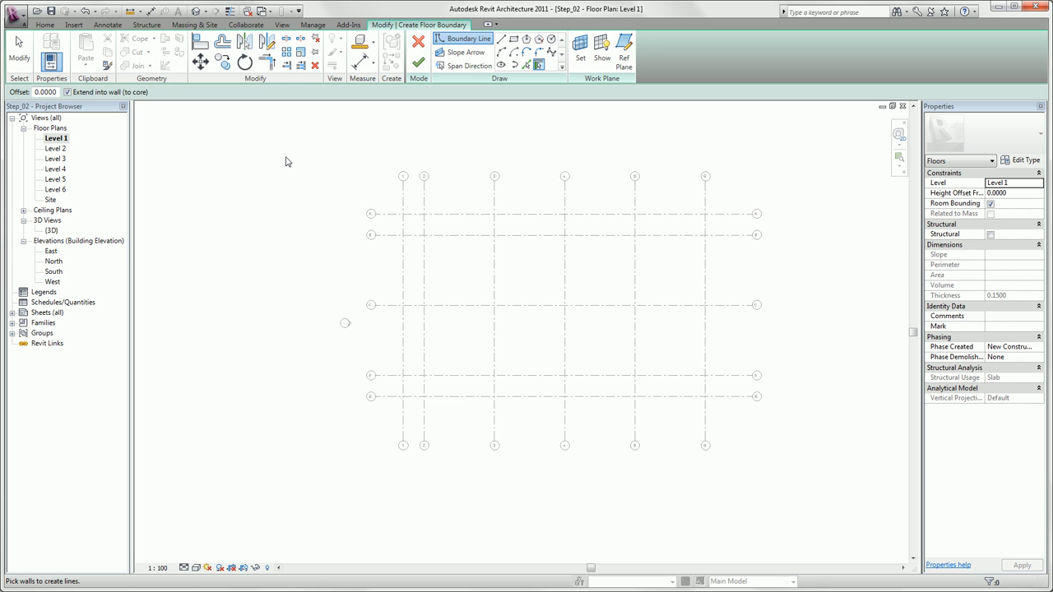
left_click(513, 39)
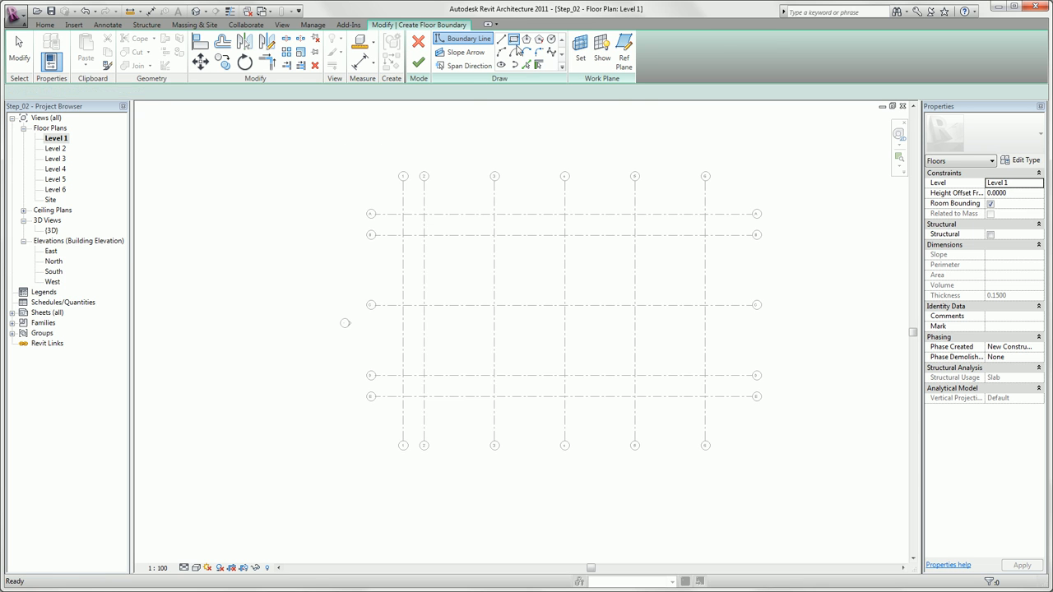
left_click(705, 214)
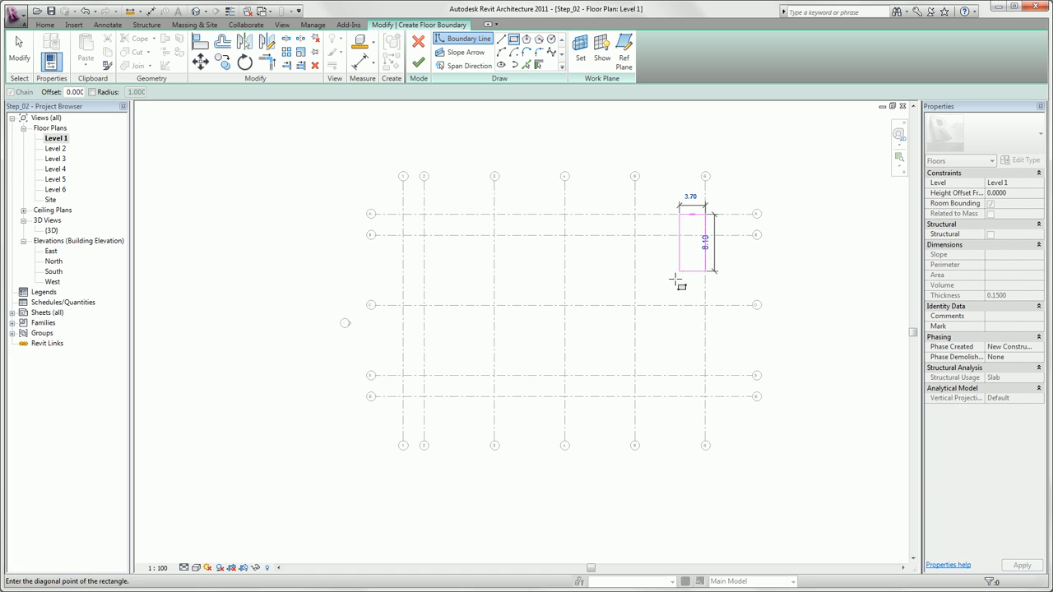
left_click(598, 397)
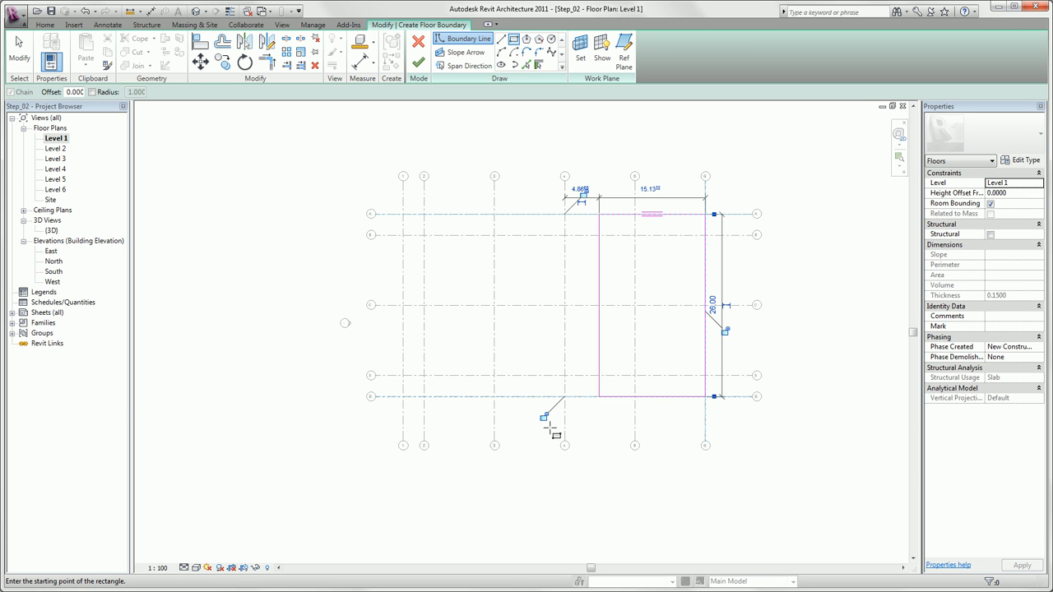
Lock the floor boundary lines to the grids they lie on, A, E and 6
left_click(544, 417)
left_click(724, 330)
key("Escape")
key("Escape")
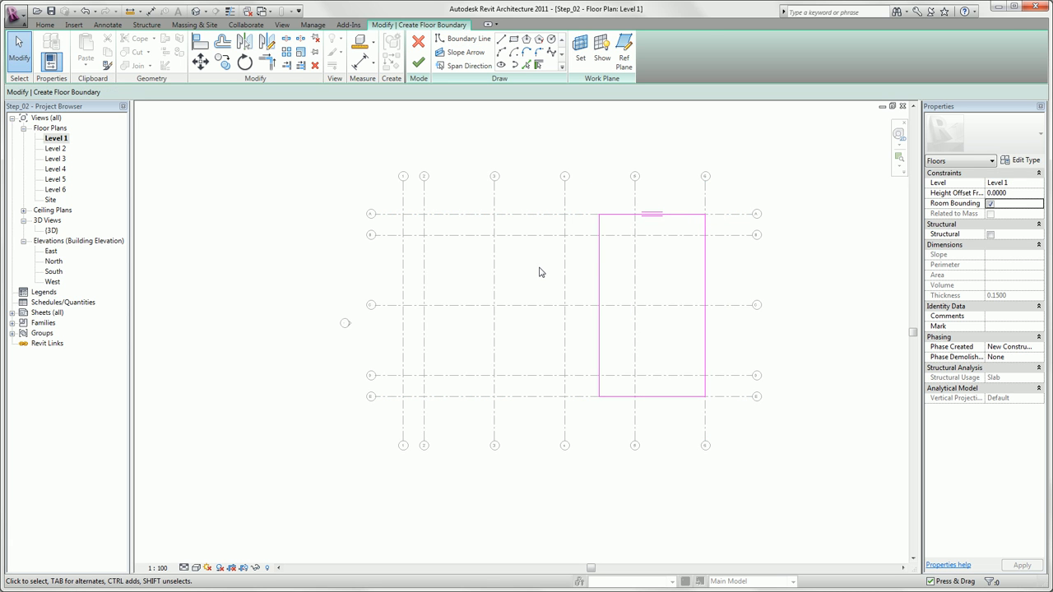
Set the distance between the free vertical boundary line and grid 6 to 17, and finish the floor sketch
left_click(599, 255)
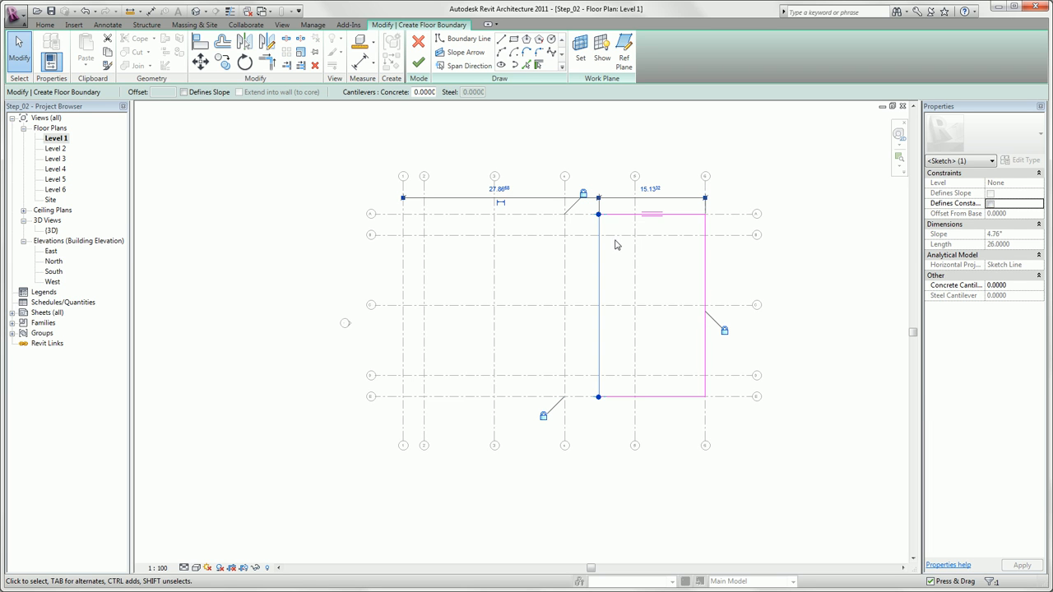
left_click(650, 190)
type("17")
key("Return")
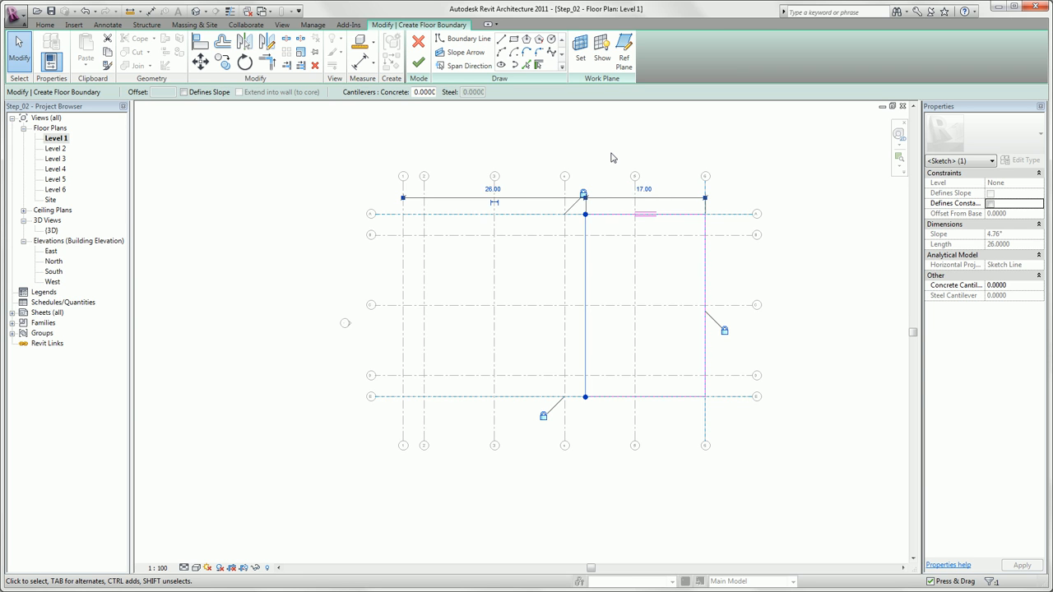
left_click(611, 157)
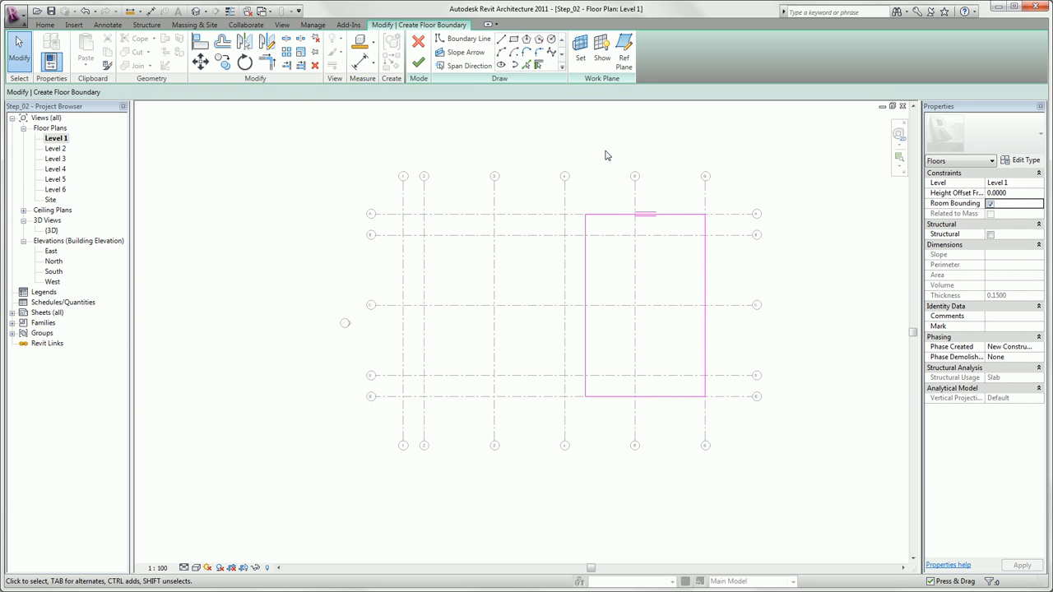
left_click(413, 69)
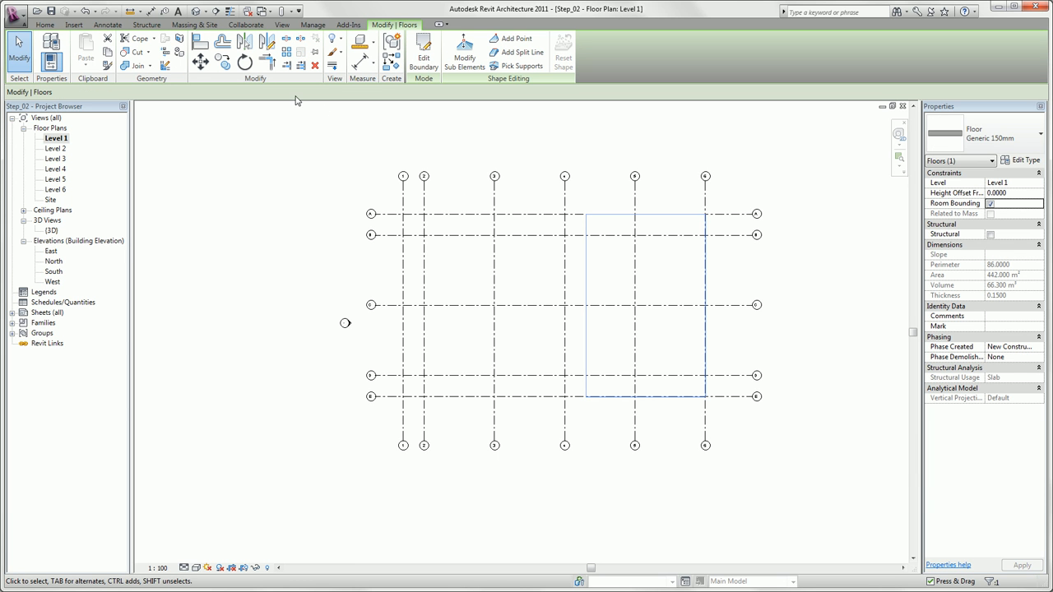
Open the default 3D view and examine the floor slab from several directions, ending in an isometric view from the back and left
left_click(197, 12)
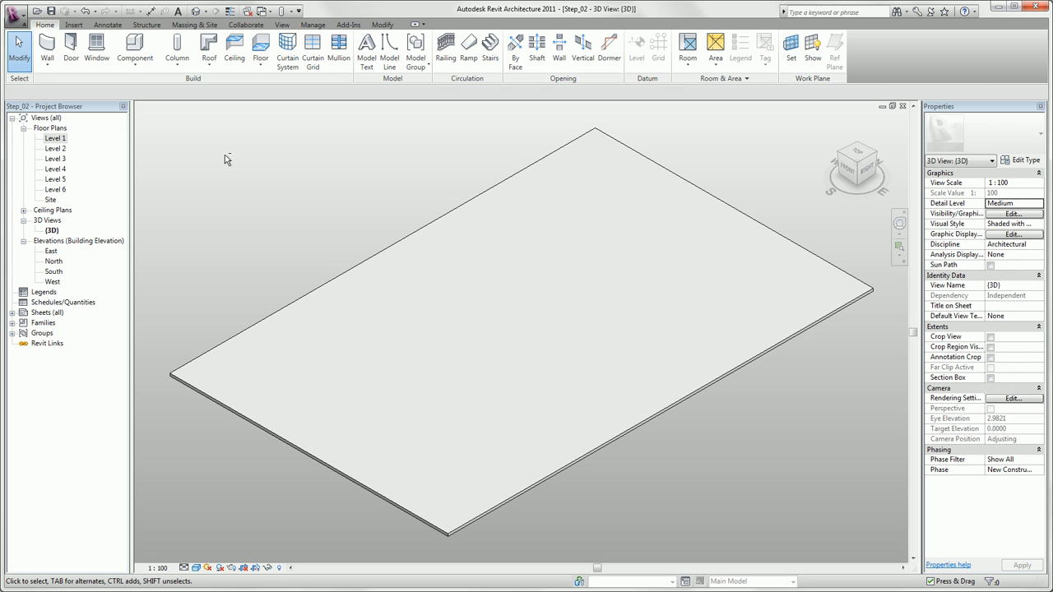
mouse_move(224, 155)
middle_mouse_down("shift")
mouse_move(291, 176)
mouse_move(329, 164)
mouse_move(333, 151)
mouse_move(242, 164)
mouse_move(210, 142)
middle_mouse_up("shift")
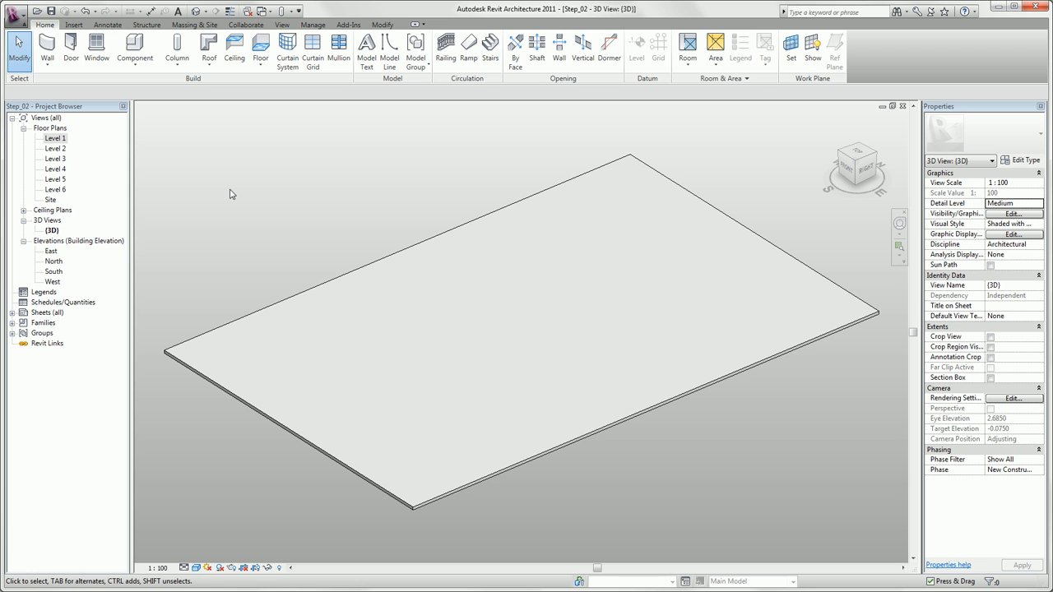
middle_click_drag(231, 194, 259, 193)
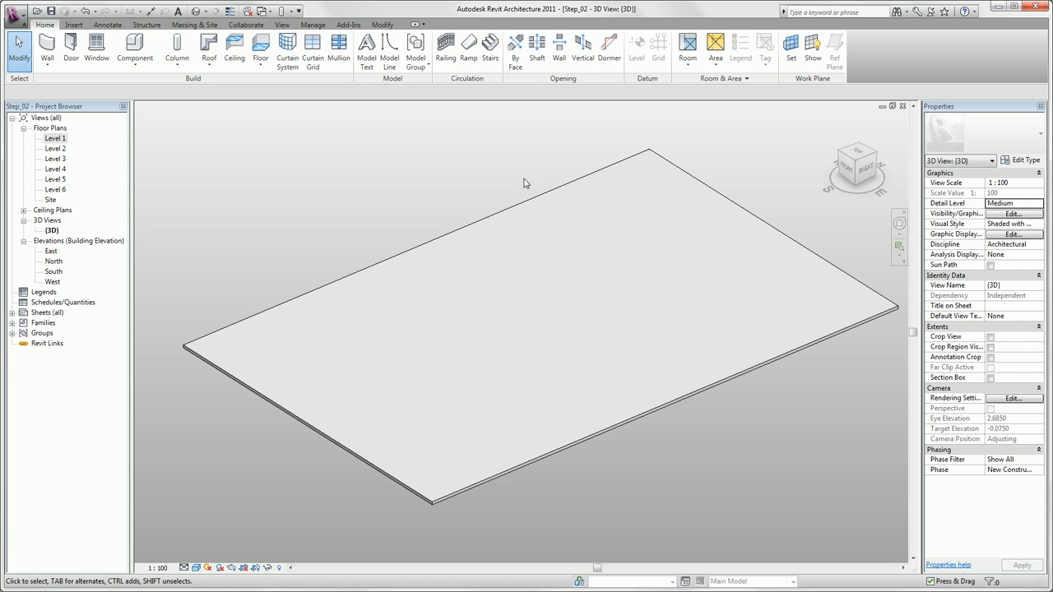
mouse_move(856, 167)
left_mouse_down()
mouse_move(836, 171)
mouse_move(872, 168)
left_mouse_up()
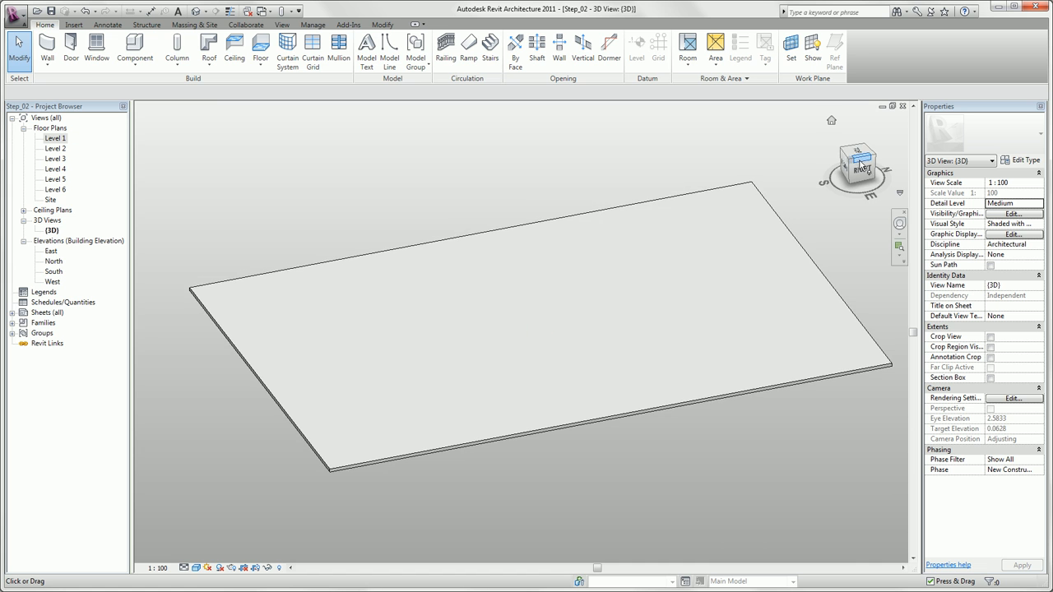
left_click(858, 160)
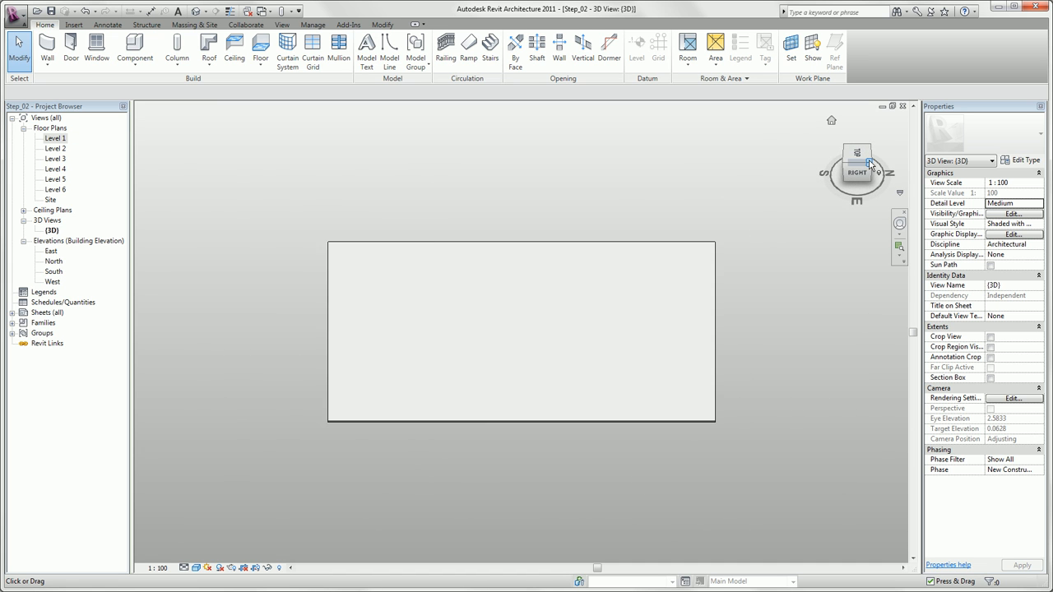
left_click(871, 162)
left_click(871, 156)
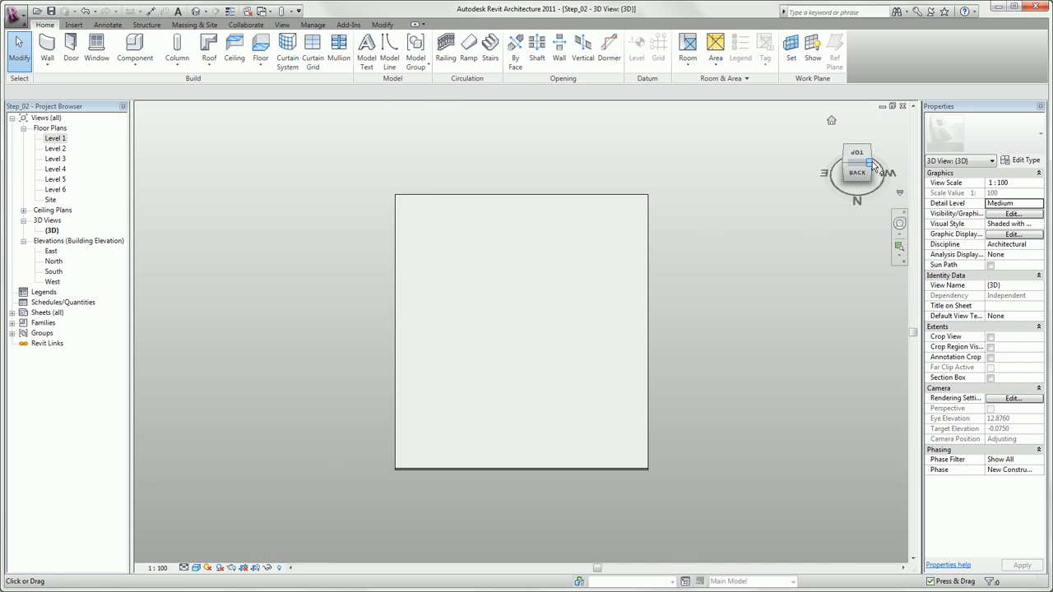
left_click(872, 162)
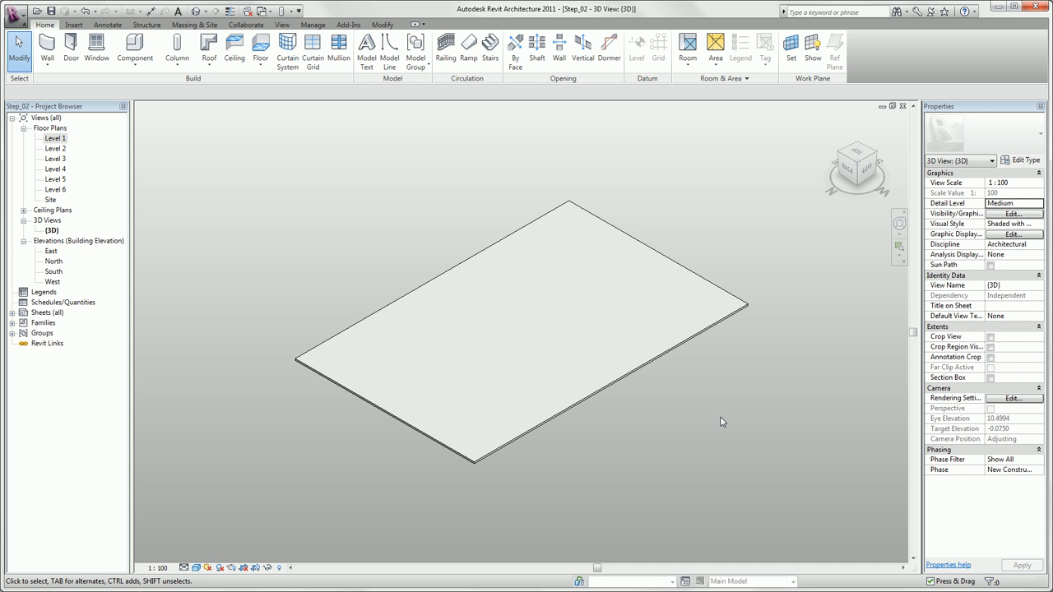